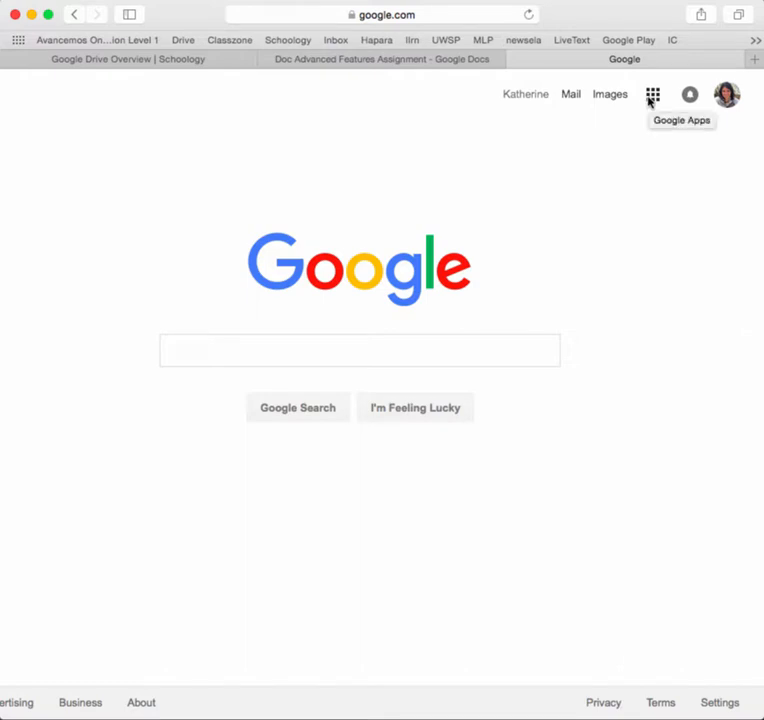
Open Google Docs from the Google apps and create a new blank document.
{"action": "left_click", "coordinate": [651, 97]}
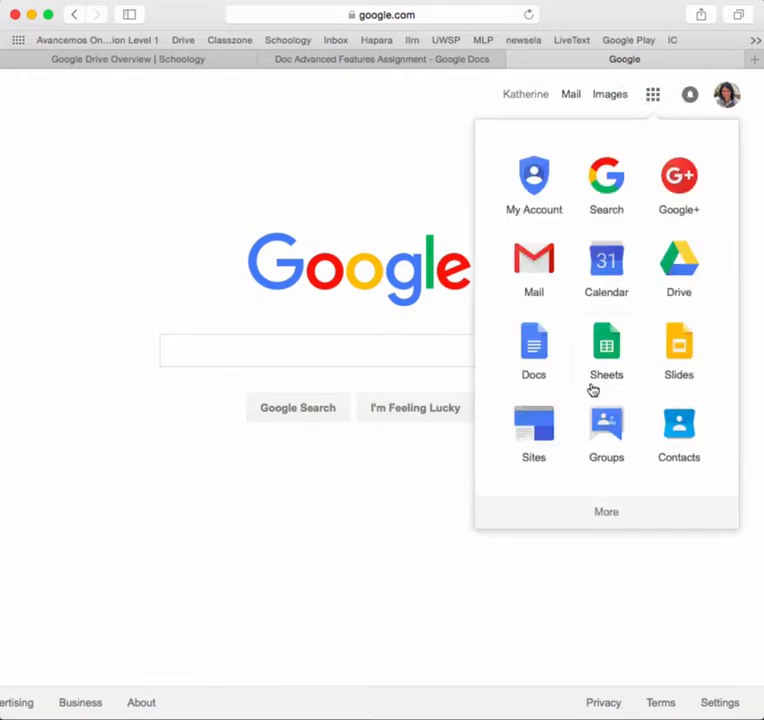
{"action": "left_click", "coordinate": [545, 354]}
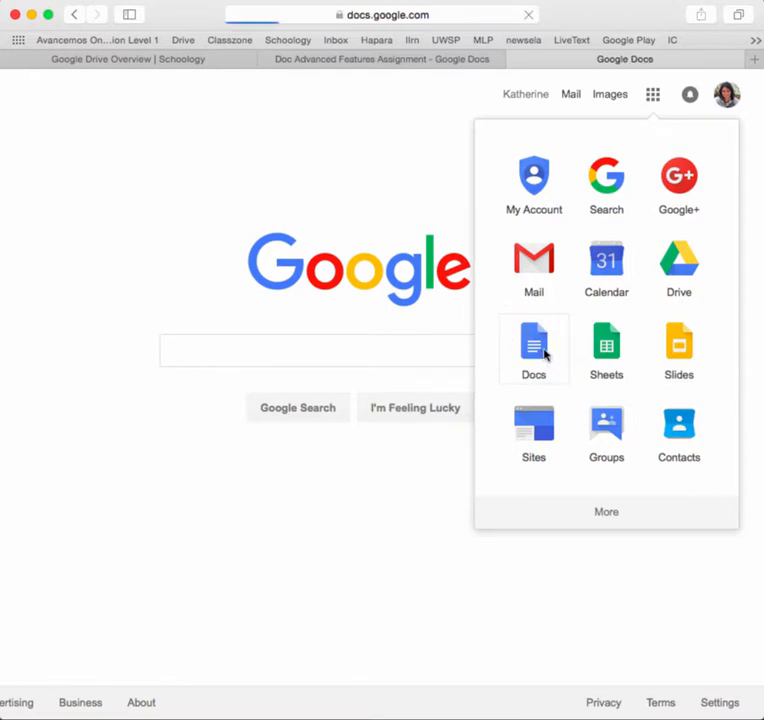
{"action": "scroll", "coordinate": [373, 427], "scroll_direction": "down", "scroll_amount": 1}
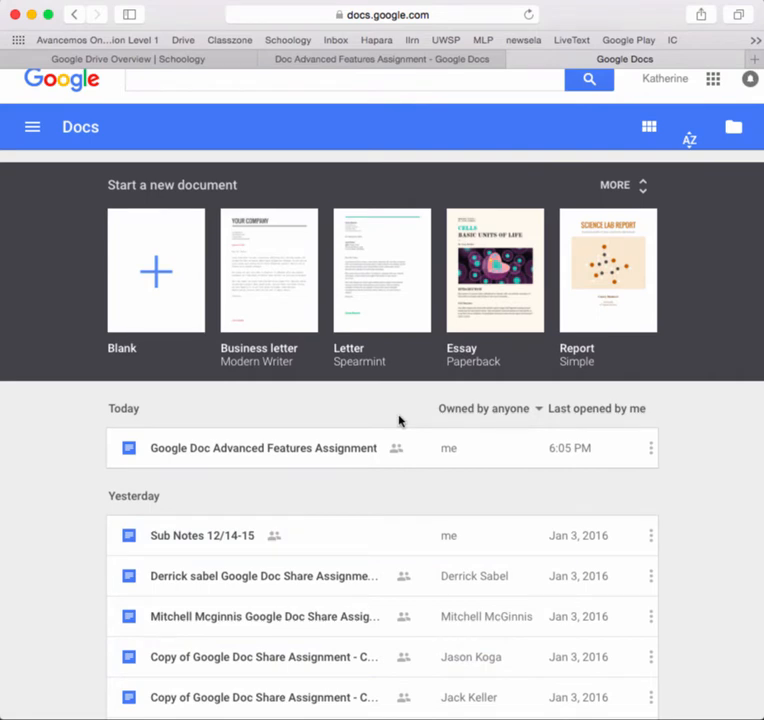
{"action": "left_click", "coordinate": [153, 290]}
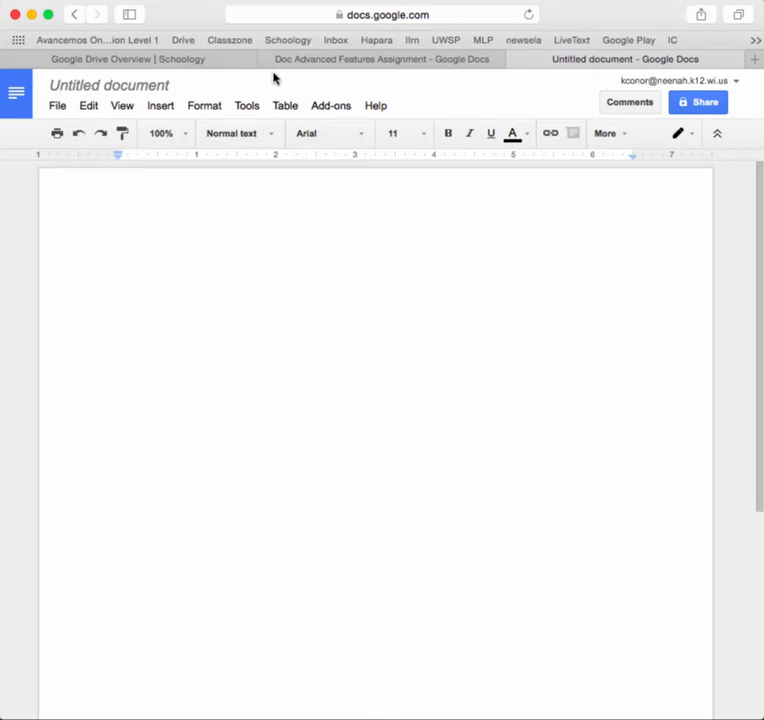
Read through the ten directions in the Google Doc Advanced Features Assignment and view the file commands, including the one for making a copy.
{"action": "left_click", "coordinate": [323, 68]}
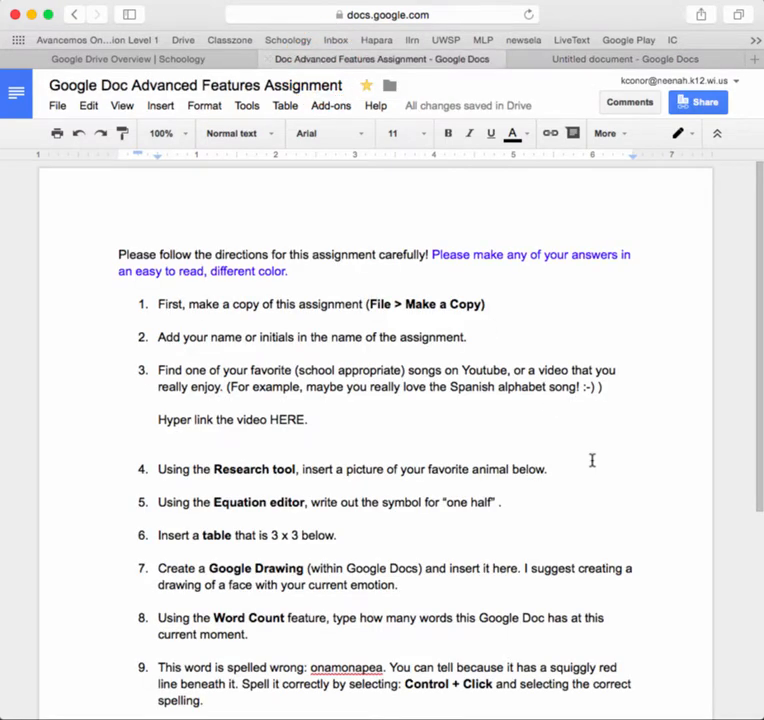
{"action": "scroll", "coordinate": [592, 460], "scroll_direction": "down", "scroll_amount": 3}
{"action": "scroll", "coordinate": [592, 461], "scroll_direction": "down", "scroll_amount": 1}
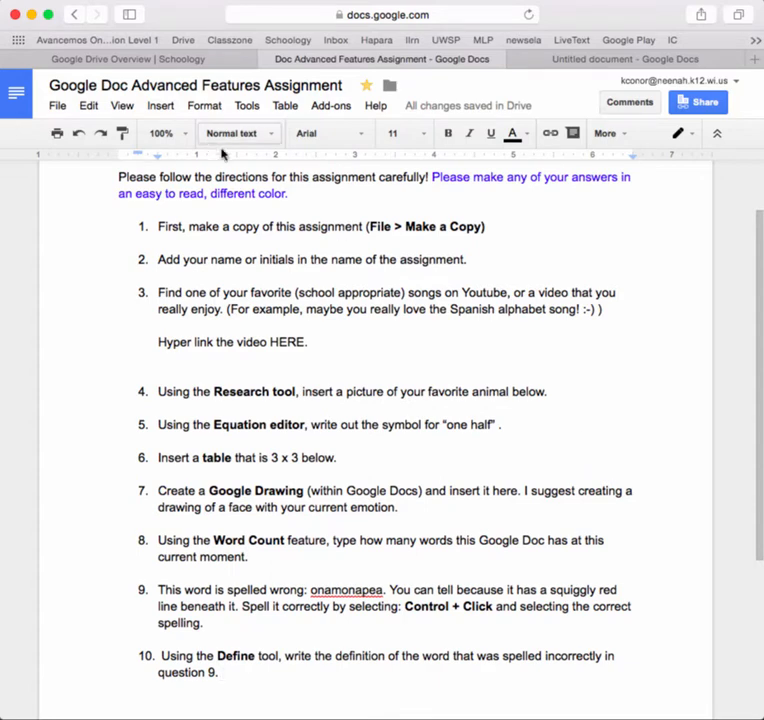
{"action": "scroll", "coordinate": [405, 190], "scroll_direction": "up", "scroll_amount": 2}
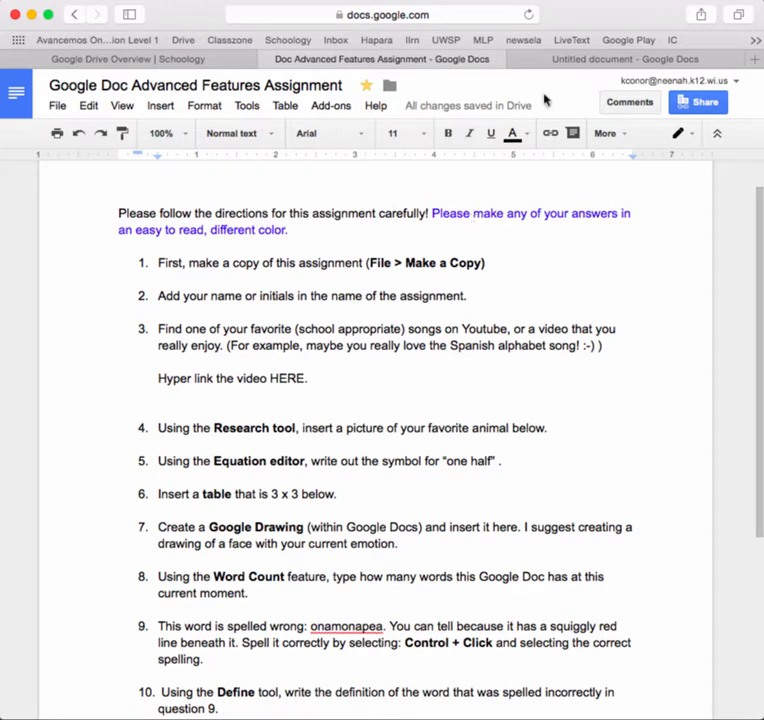
{"action": "left_click", "coordinate": [550, 60]}
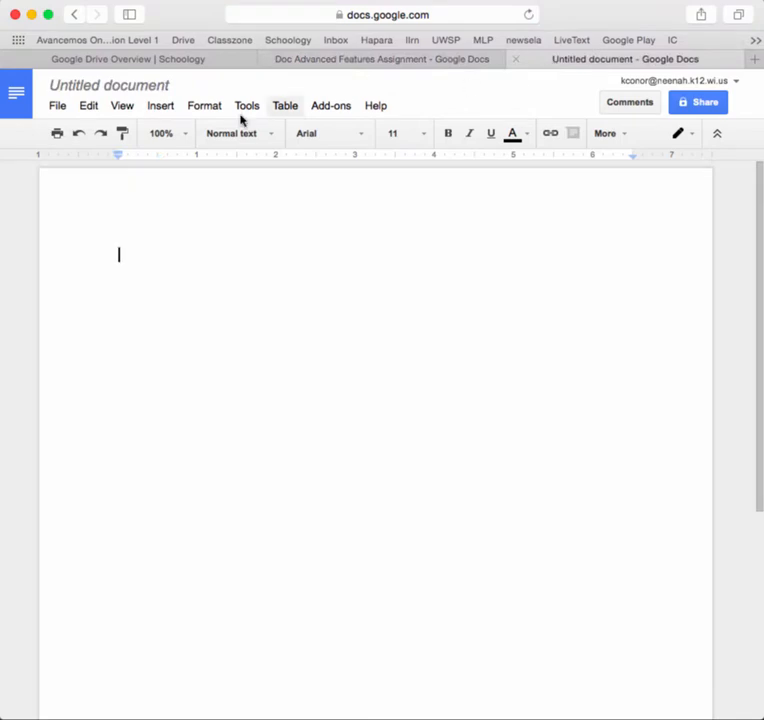
{"action": "left_click", "coordinate": [306, 60]}
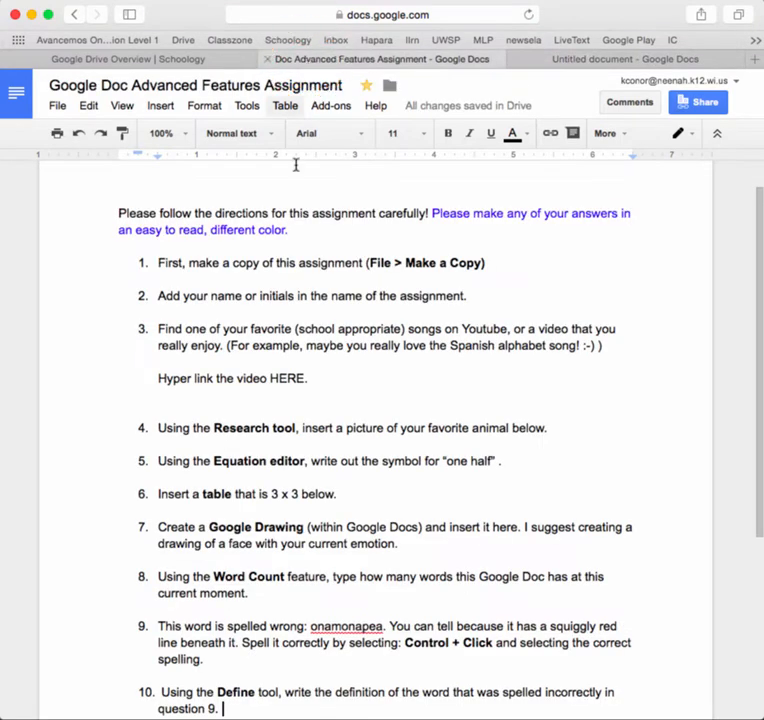
{"action": "left_click", "coordinate": [58, 106]}
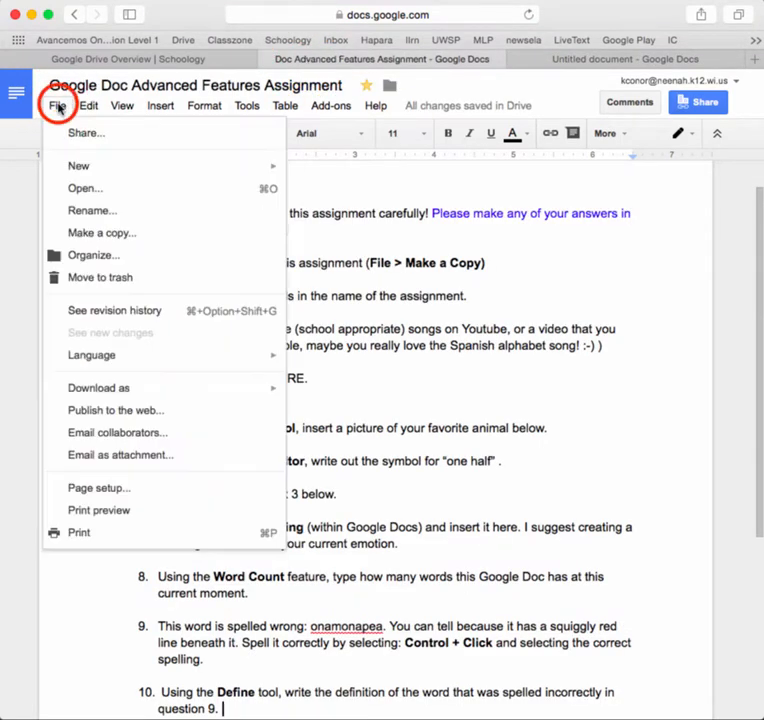
{"action": "left_click", "coordinate": [547, 410]}
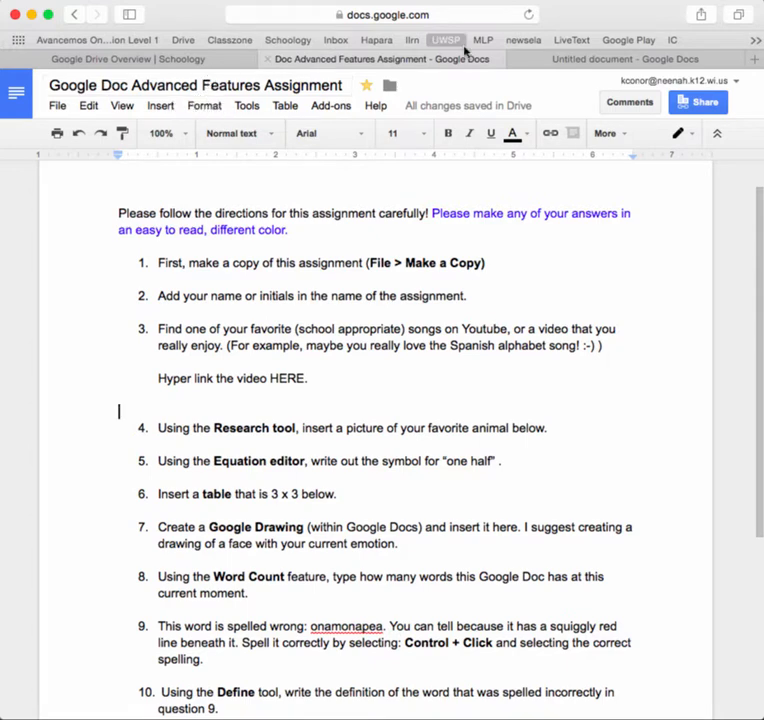
Write "Here is a link." in the untitled document and start inserting a hyperlink on that text.
{"action": "left_click", "coordinate": [562, 59]}
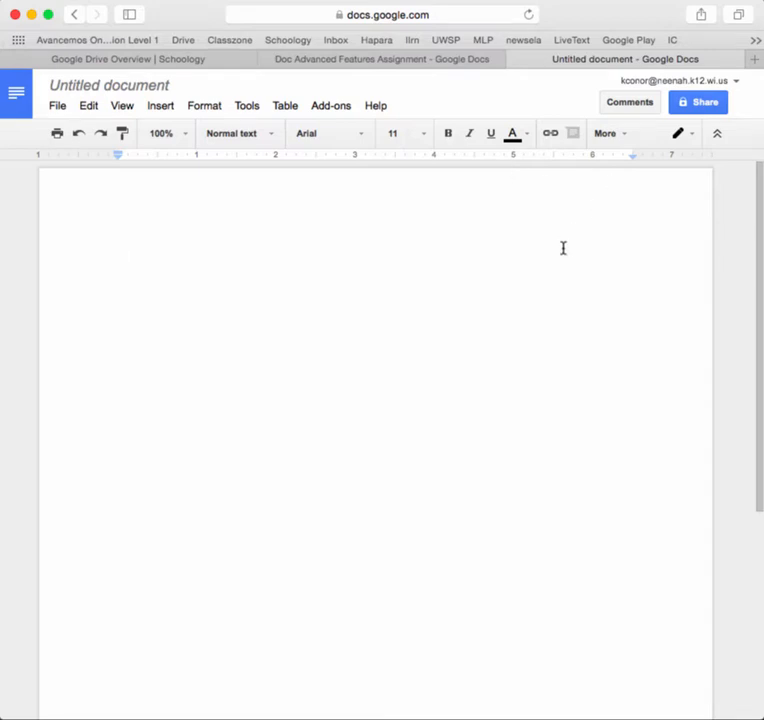
{"action": "type", "text": "Here is a link."}
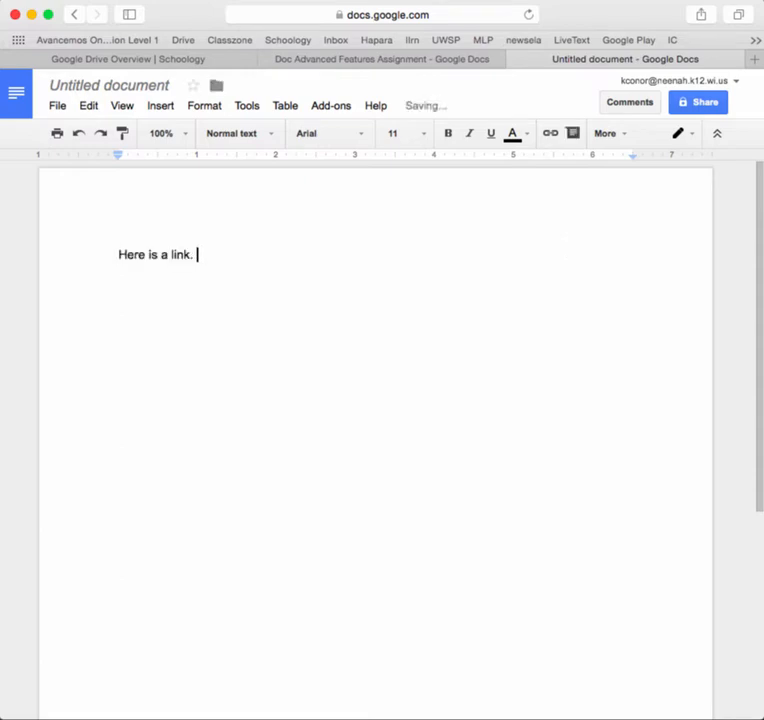
{"action": "left_click_drag", "start_coordinate": [224, 255], "coordinate": [109, 260]}
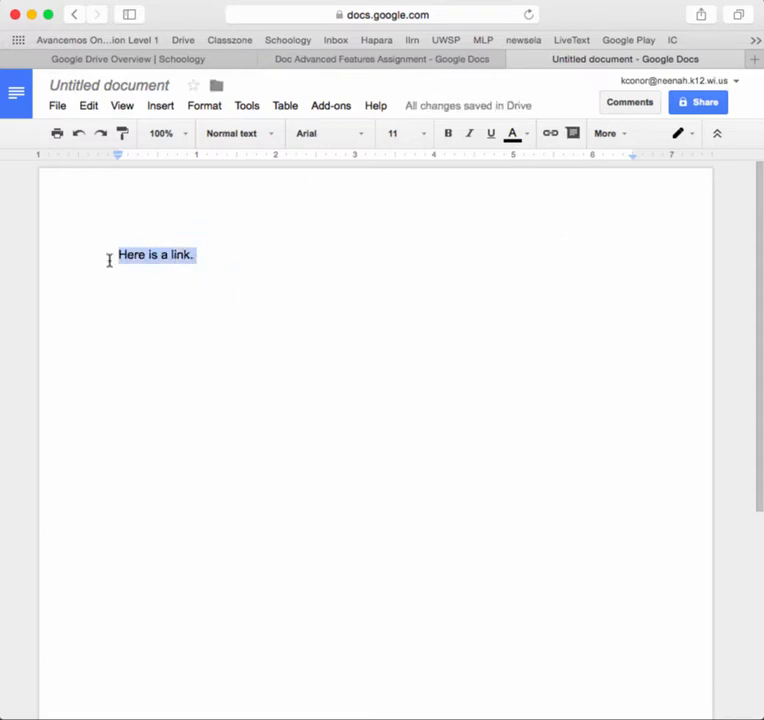
{"action": "left_click", "coordinate": [550, 138]}
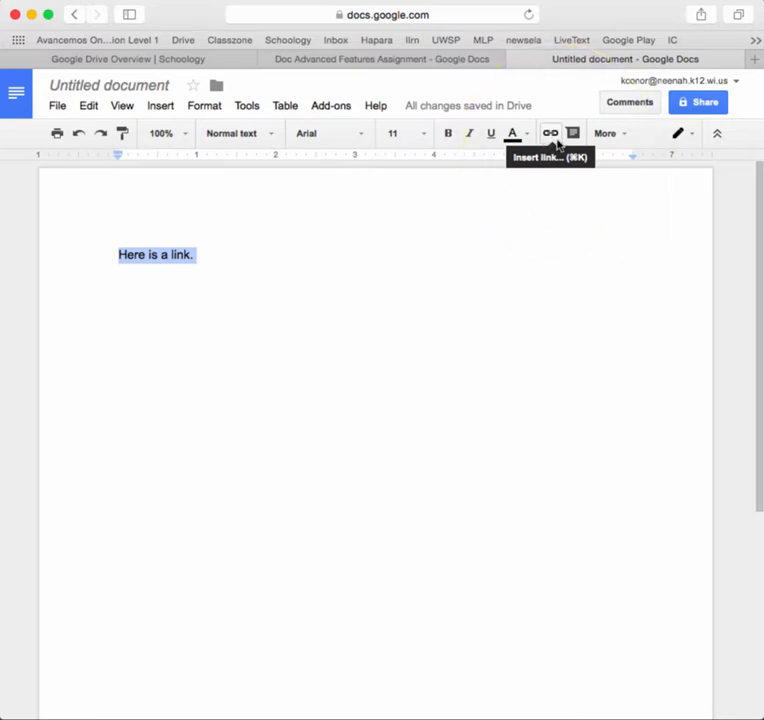
{"action": "left_click", "coordinate": [555, 138]}
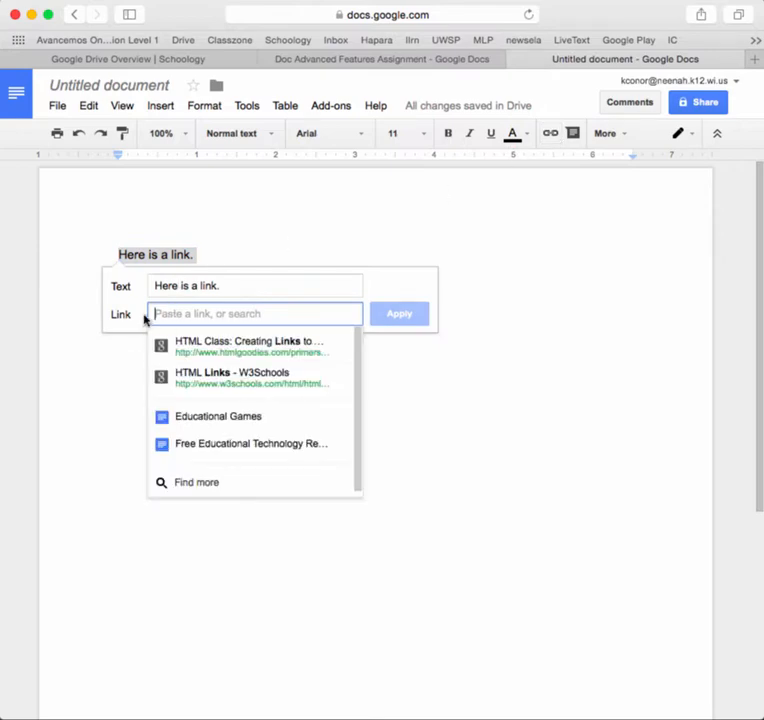
Open YouTube in a new tab, find the "Spanish alphabet song (military style)" video and copy its web address.
{"action": "left_click", "coordinate": [755, 60]}
{"action": "type", "text": "y"}
{"action": "key", "text": "Return"}
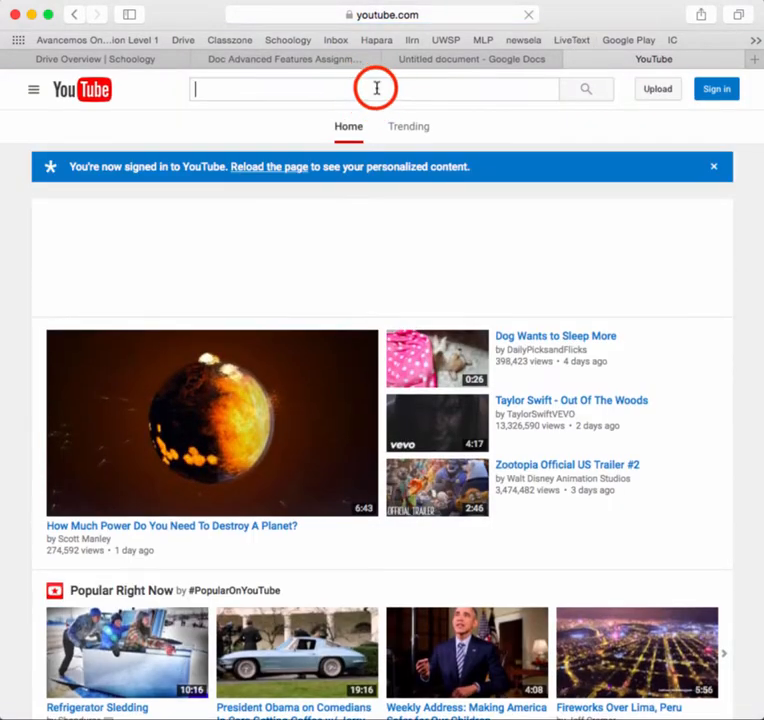
{"action": "left_click", "coordinate": [376, 88]}
{"action": "type", "text": "So"}
{"action": "key", "text": "BackSpace"}
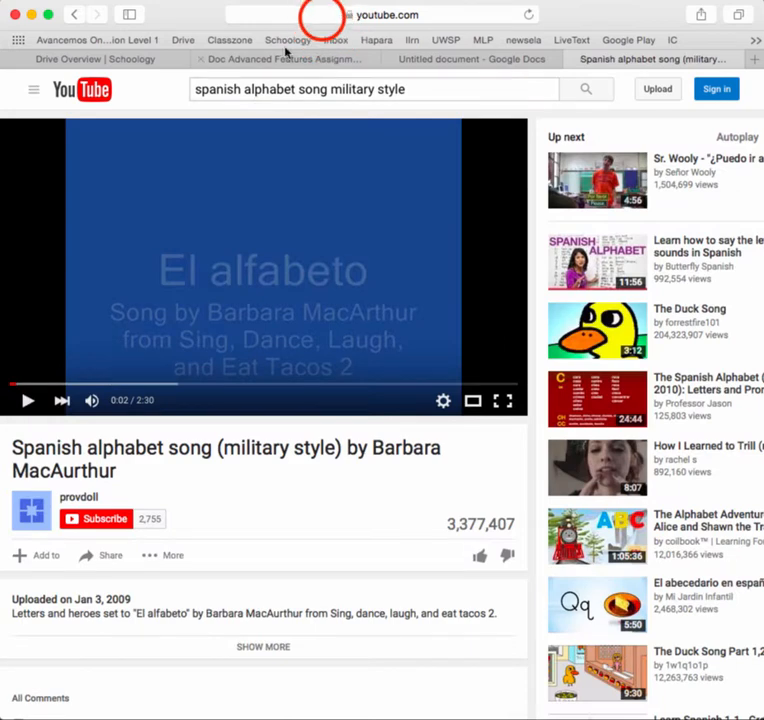
{"action": "left_click", "coordinate": [321, 18]}
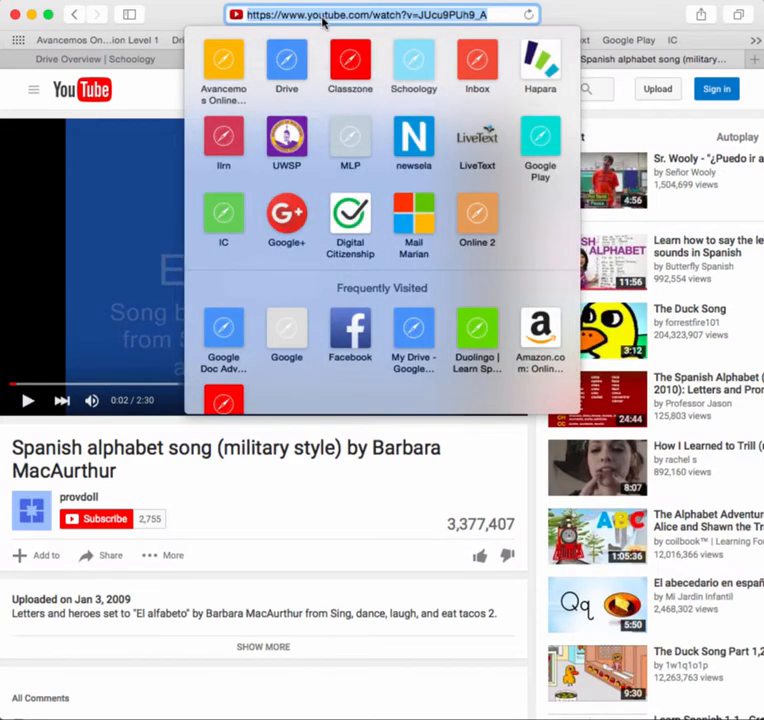
{"action": "left_click", "coordinate": [165, 89]}
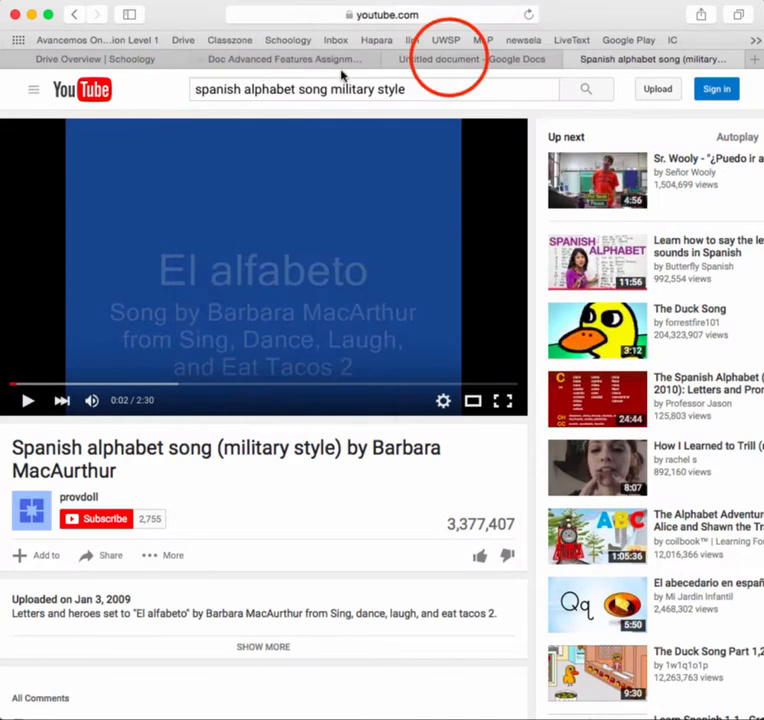
{"action": "left_click", "coordinate": [450, 62]}
{"action": "left_click", "coordinate": [239, 312]}
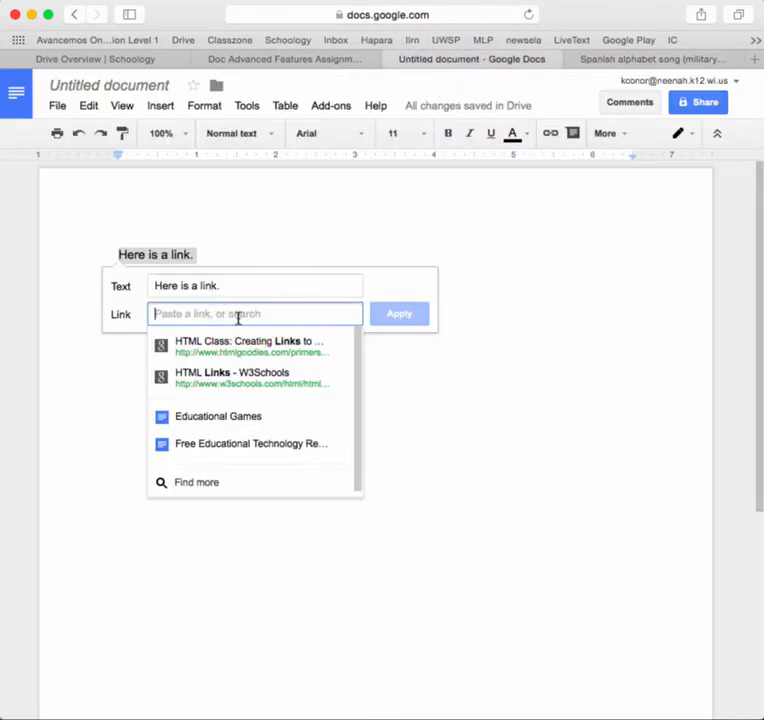
{"action": "type", "text": "https://www.youtube.com/watch?v=JUcu9PUh9_A"}
{"action": "left_click", "coordinate": [413, 315]}
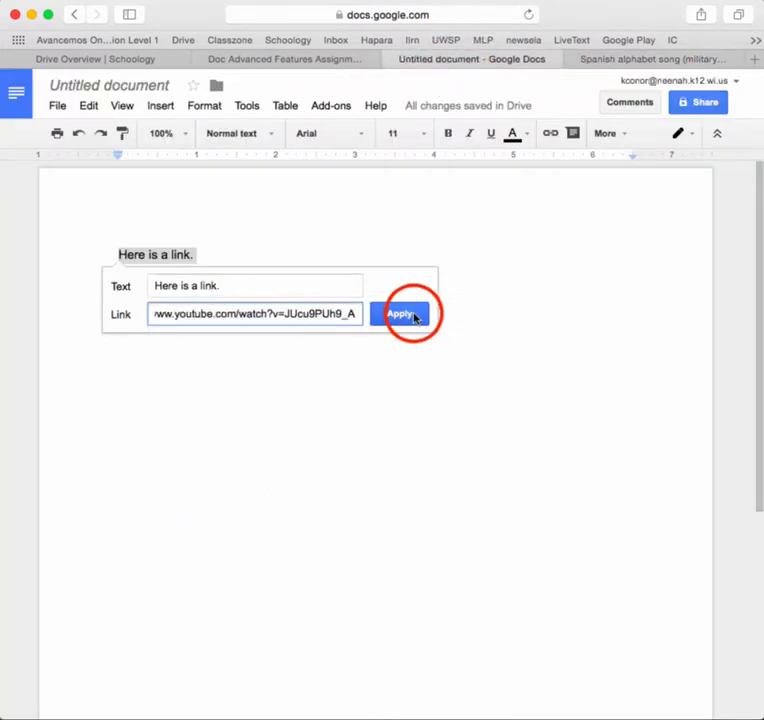
{"action": "left_click", "coordinate": [313, 501]}
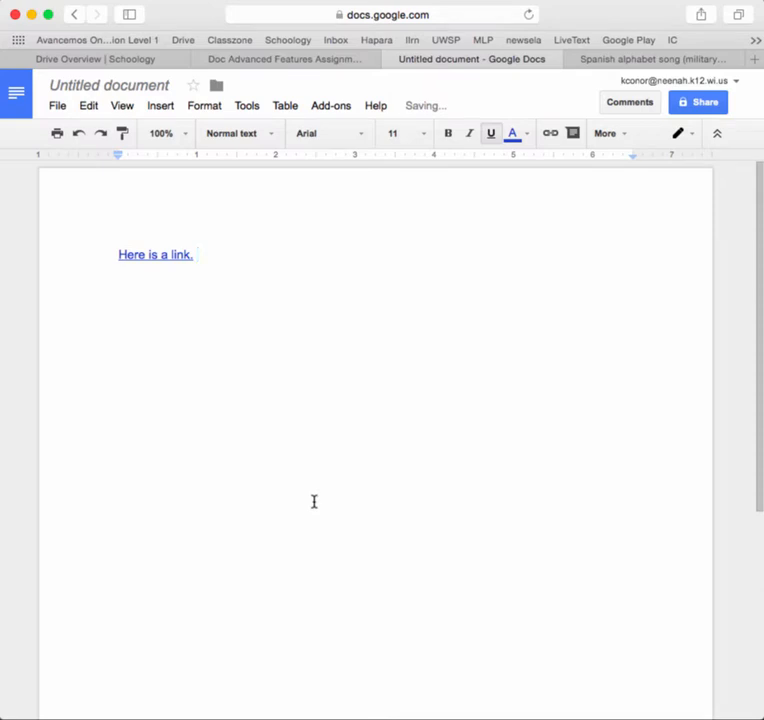
{"action": "left_click", "coordinate": [166, 254]}
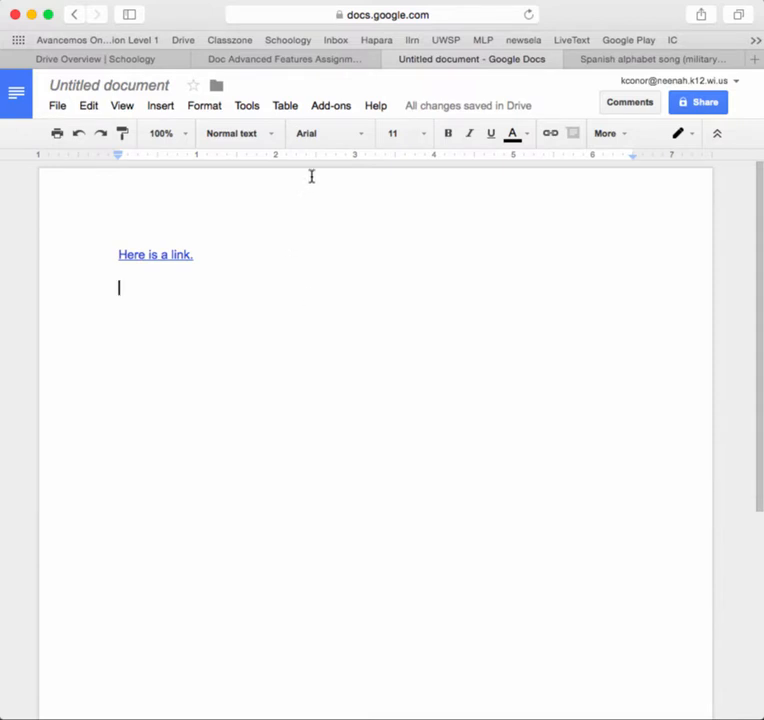
Open the Research tool, limit it to images and search for "Cow".
{"action": "left_click", "coordinate": [242, 108]}
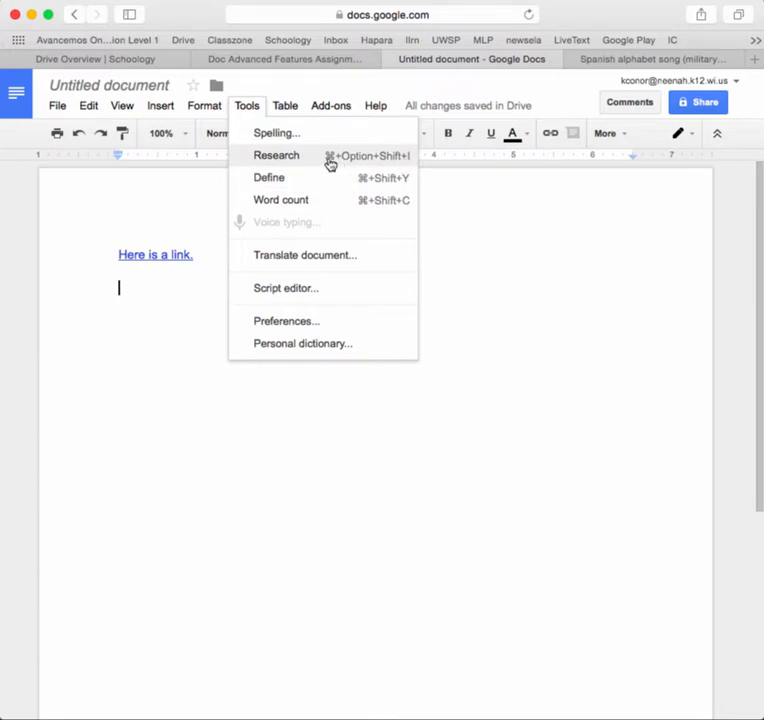
{"action": "mouse_move", "coordinate": [164, 110]}
{"action": "mouse_move", "coordinate": [220, 104]}
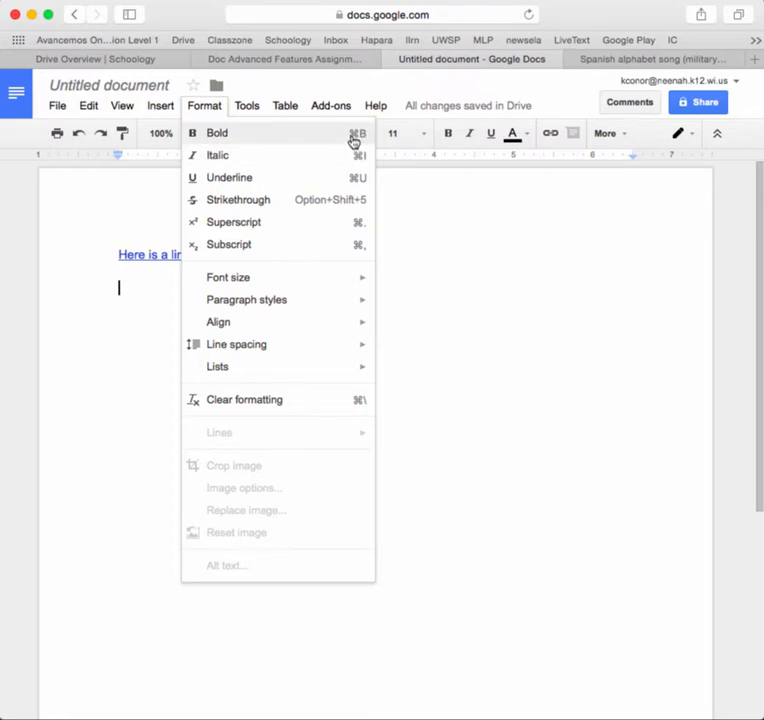
{"action": "mouse_move", "coordinate": [244, 106]}
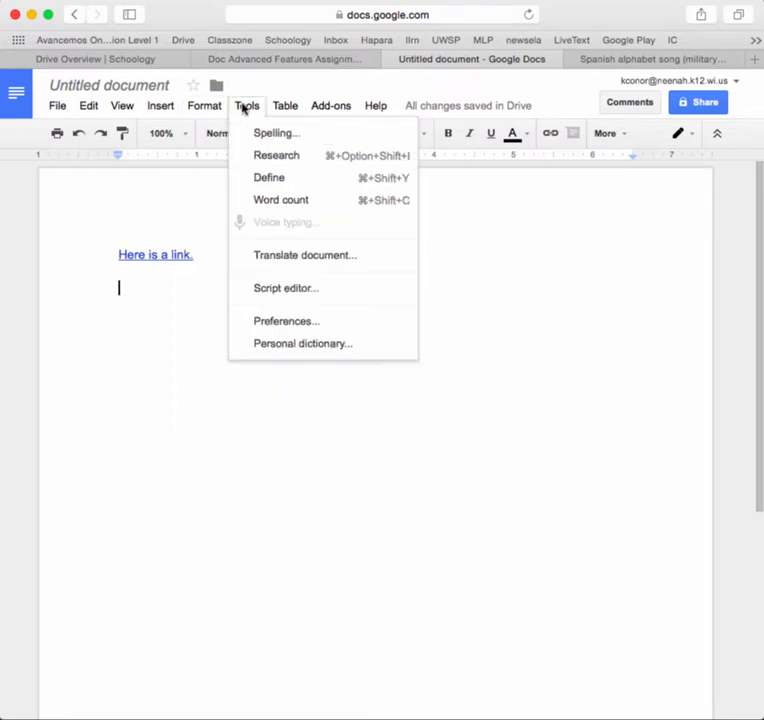
{"action": "left_click", "coordinate": [277, 158]}
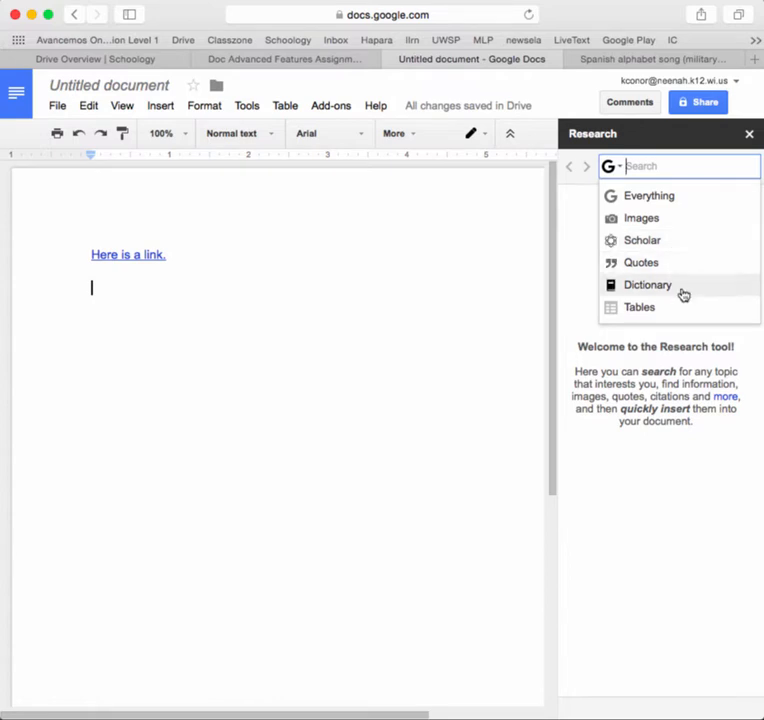
{"action": "left_click", "coordinate": [705, 226]}
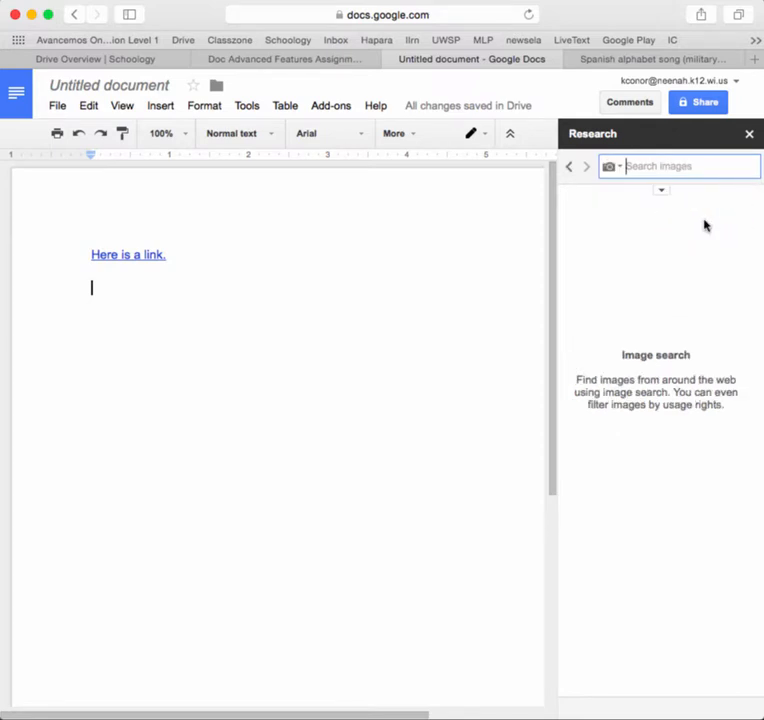
{"action": "type", "text": "Cow"}
{"action": "key", "text": "Return"}
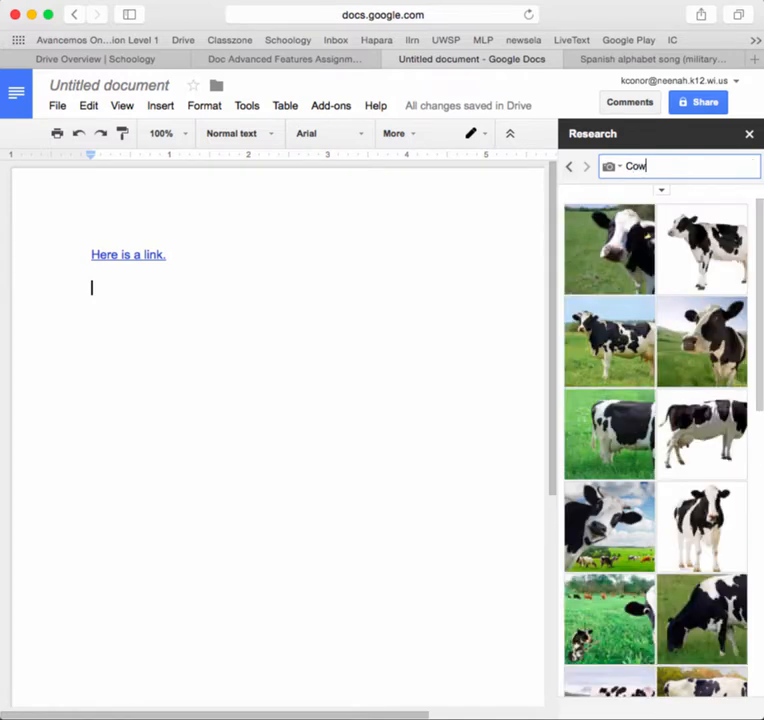
Insert the first cow picture from the image results below the link and select it in the document.
{"action": "left_click", "coordinate": [633, 252]}
{"action": "left_click_drag", "start_coordinate": [633, 252], "coordinate": [194, 394]}
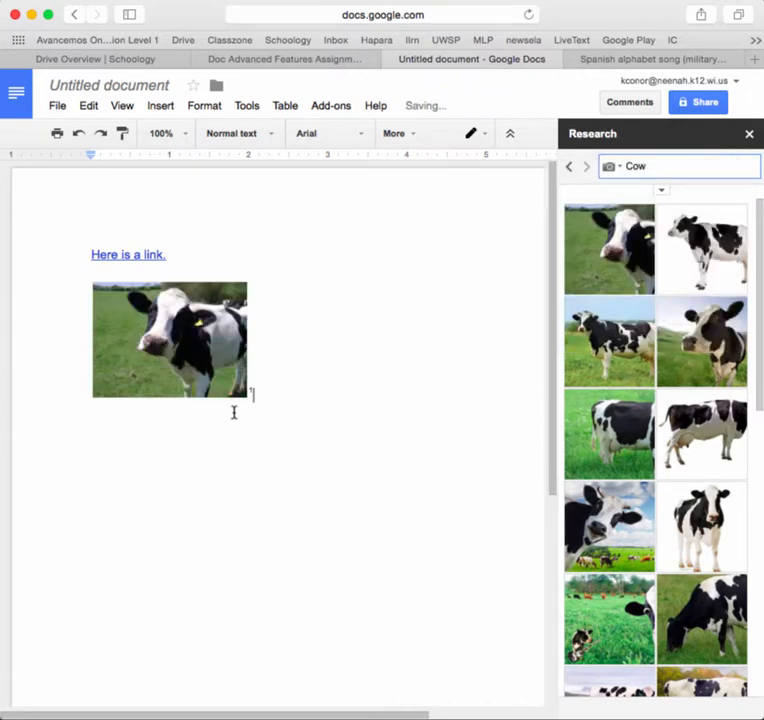
{"action": "left_click", "coordinate": [210, 359]}
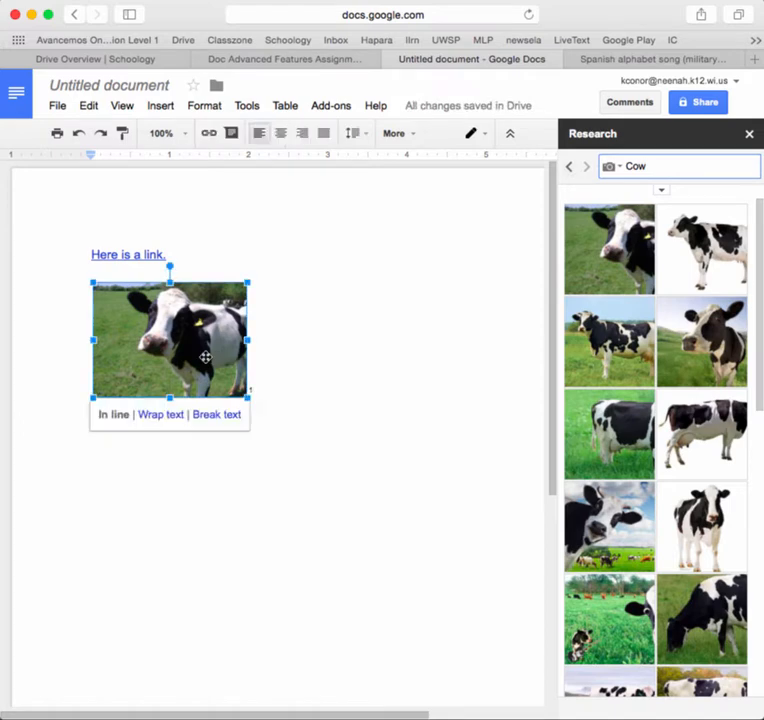
{"action": "left_click", "coordinate": [348, 287]}
{"action": "double_click", "coordinate": [193, 349]}
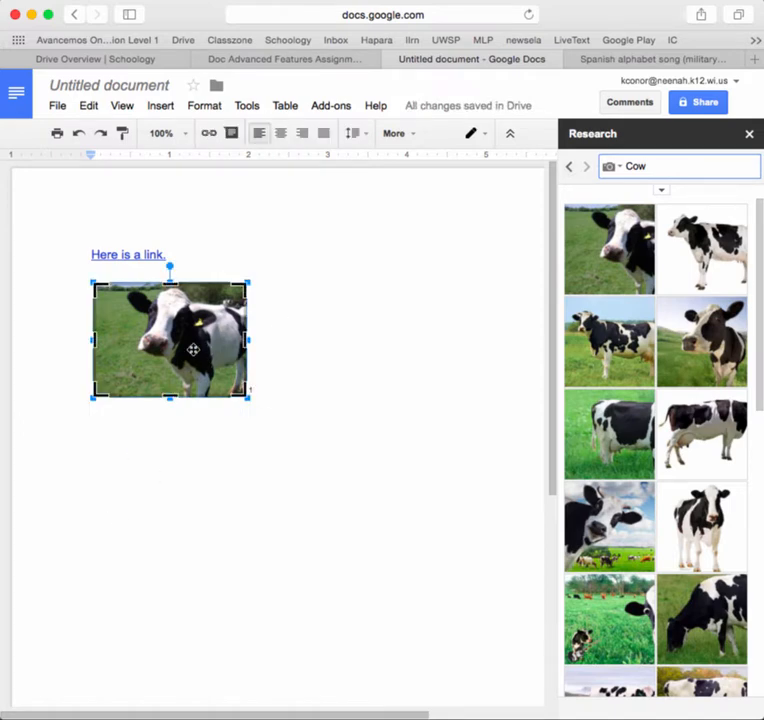
{"action": "left_click", "coordinate": [476, 340]}
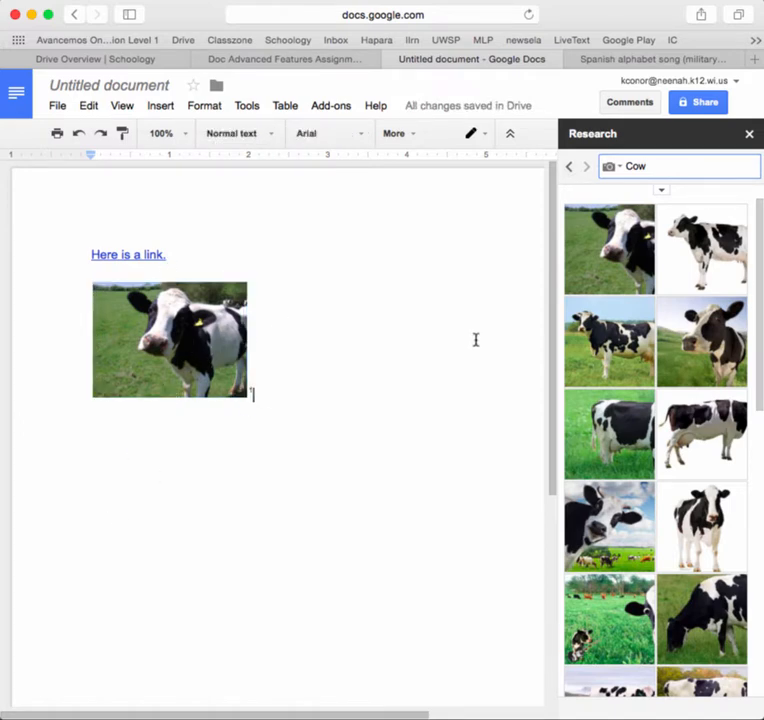
{"action": "left_click", "coordinate": [184, 390]}
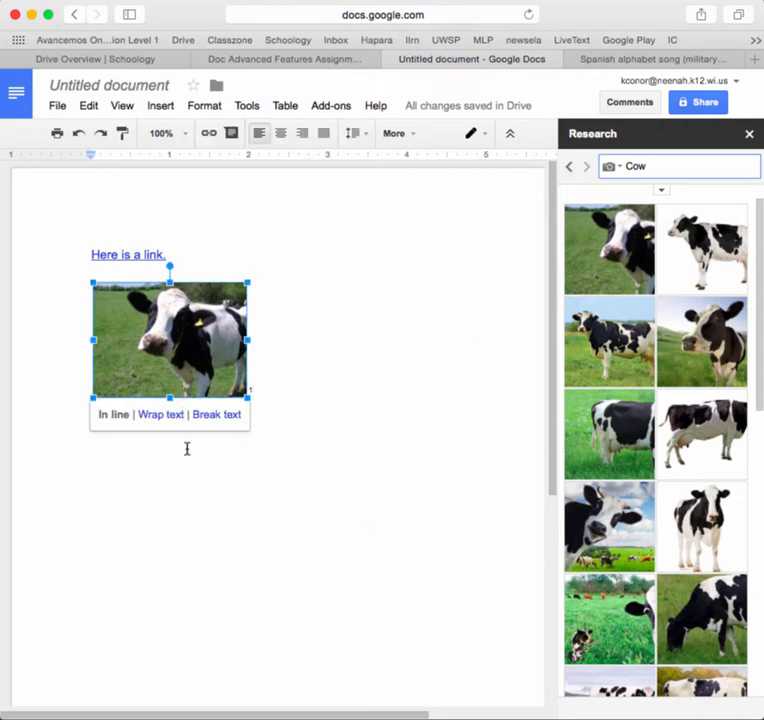
Set the cow picture to wrap text and place the cursor in the text beside it.
{"action": "left_click", "coordinate": [163, 418]}
{"action": "left_click", "coordinate": [314, 442]}
{"action": "left_click", "coordinate": [171, 338]}
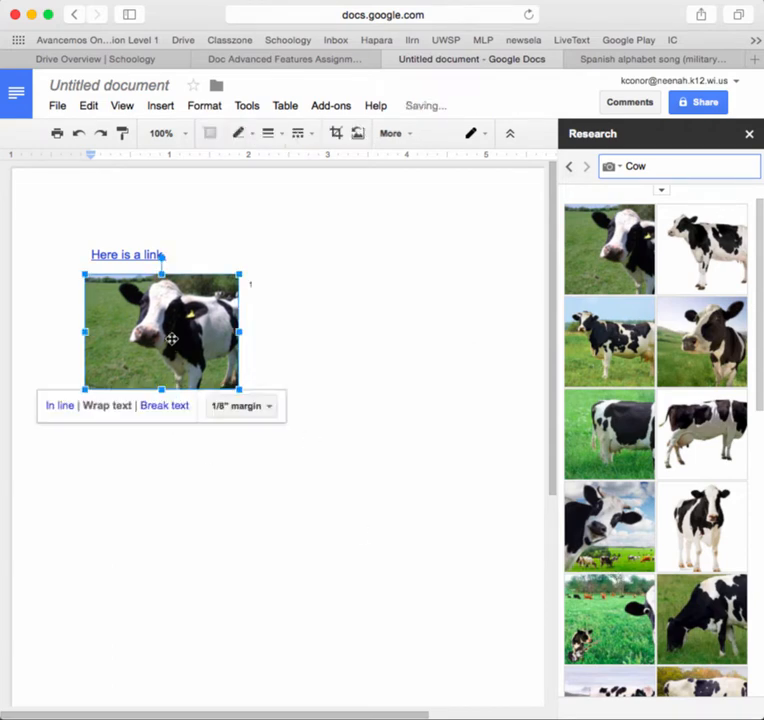
{"action": "left_click", "coordinate": [400, 345]}
Expand the Research search options and review the citation formats and usage rights filters, keeping images not filtered by license.
{"action": "left_click", "coordinate": [661, 190]}
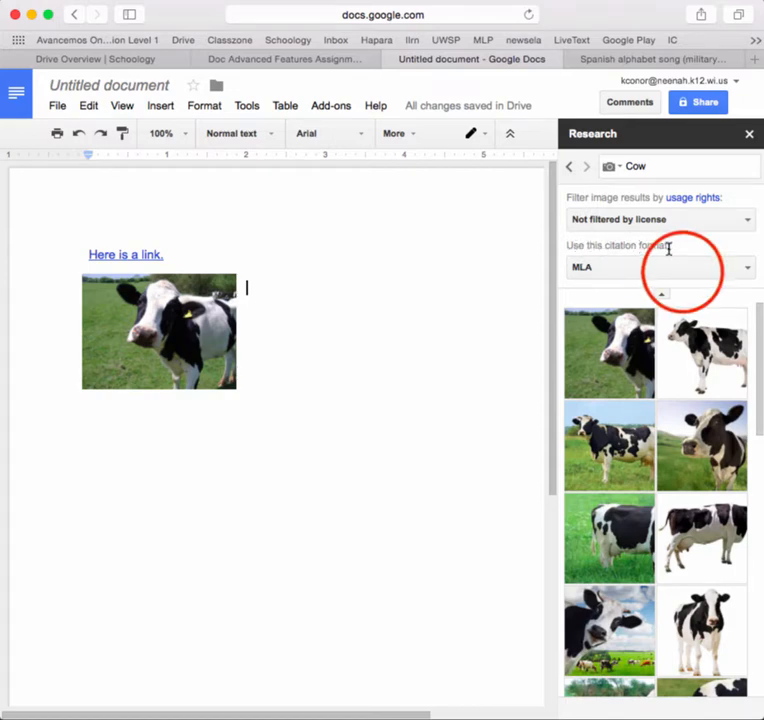
{"action": "left_click", "coordinate": [684, 274]}
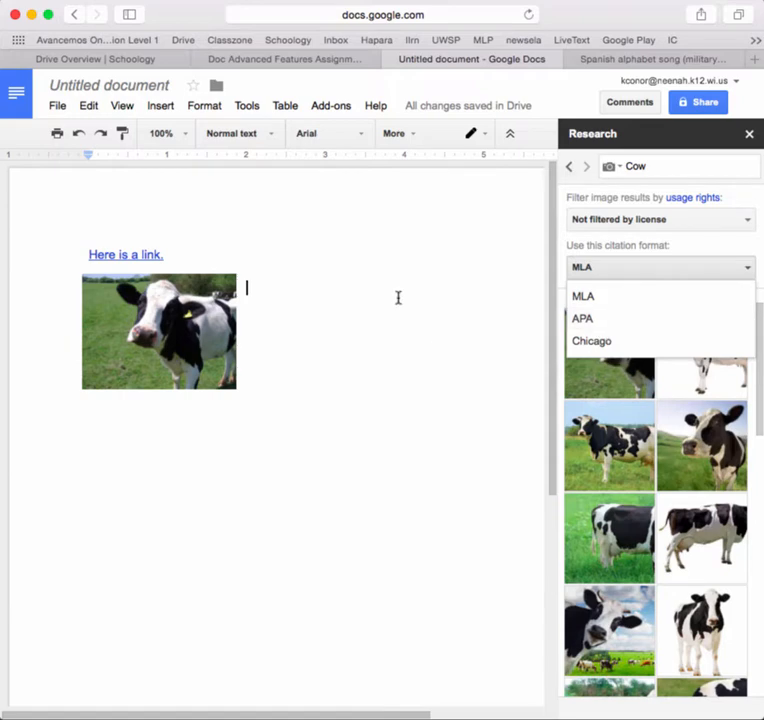
{"action": "left_click", "coordinate": [636, 224]}
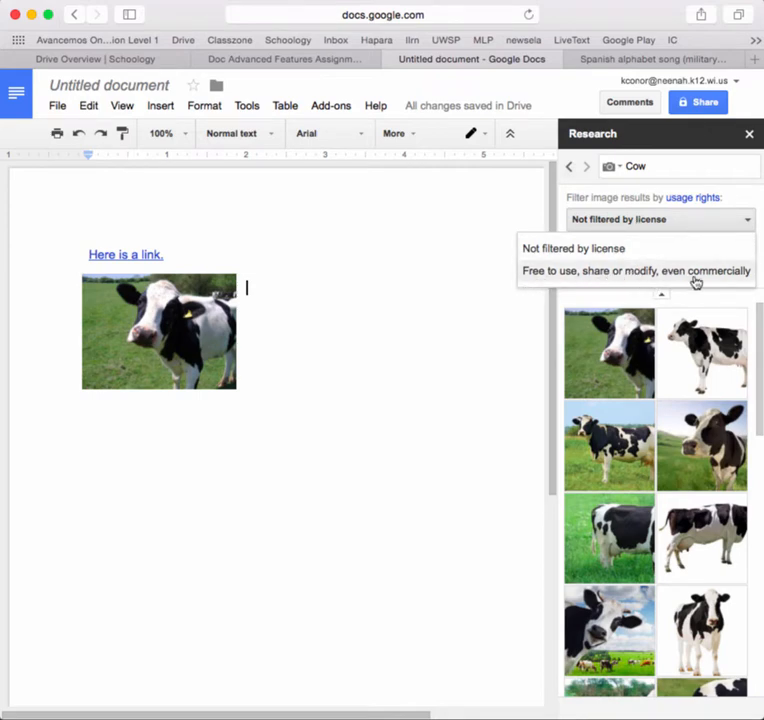
{"action": "left_click", "coordinate": [547, 249]}
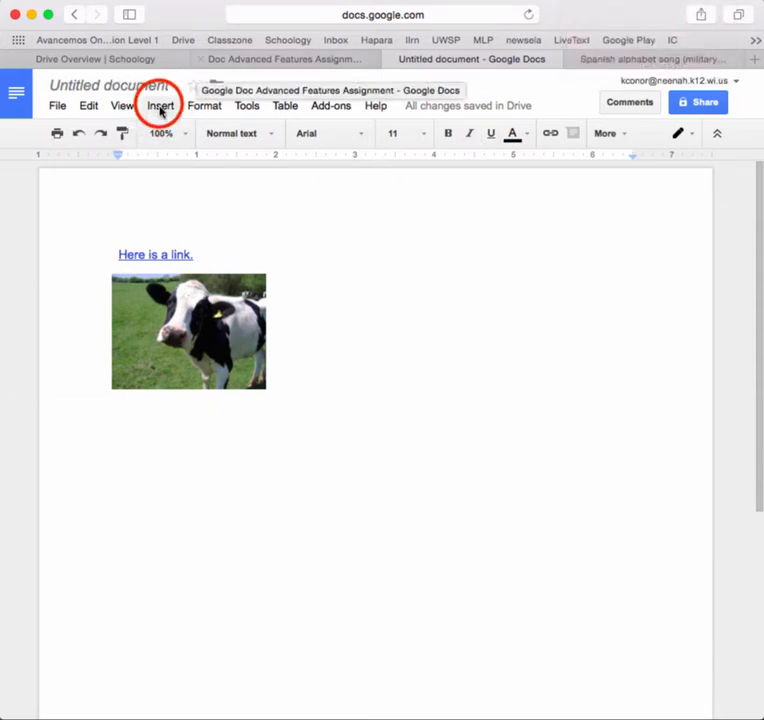
Insert an equation beside the cow picture containing the fraction 13 over 15, and leave the equation.
{"action": "left_click", "coordinate": [160, 106]}
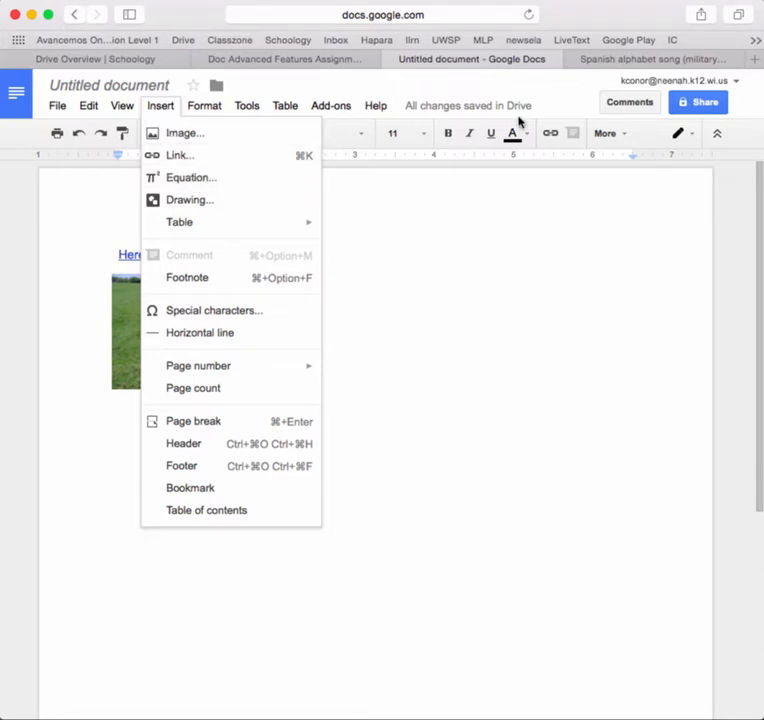
{"action": "left_click", "coordinate": [212, 177]}
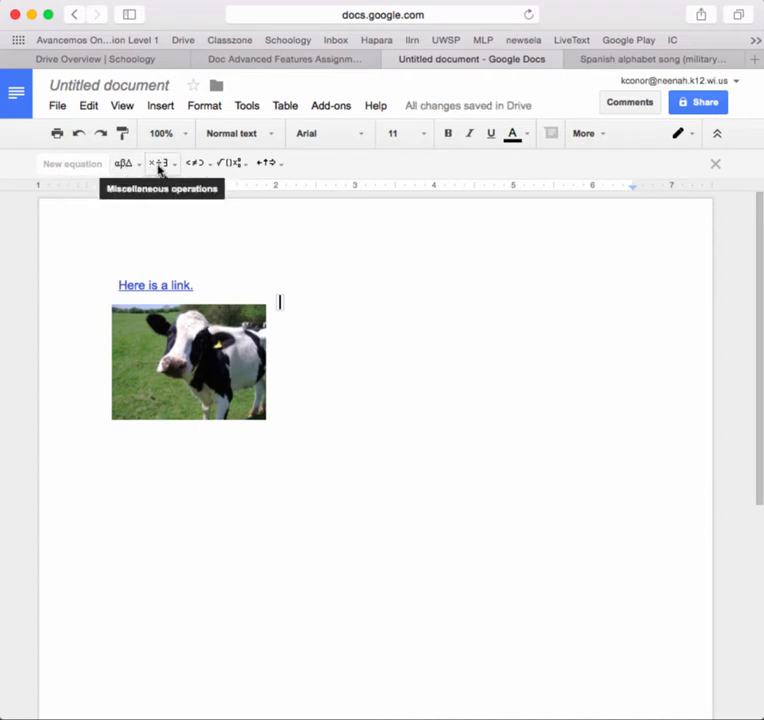
{"action": "left_click", "coordinate": [225, 170]}
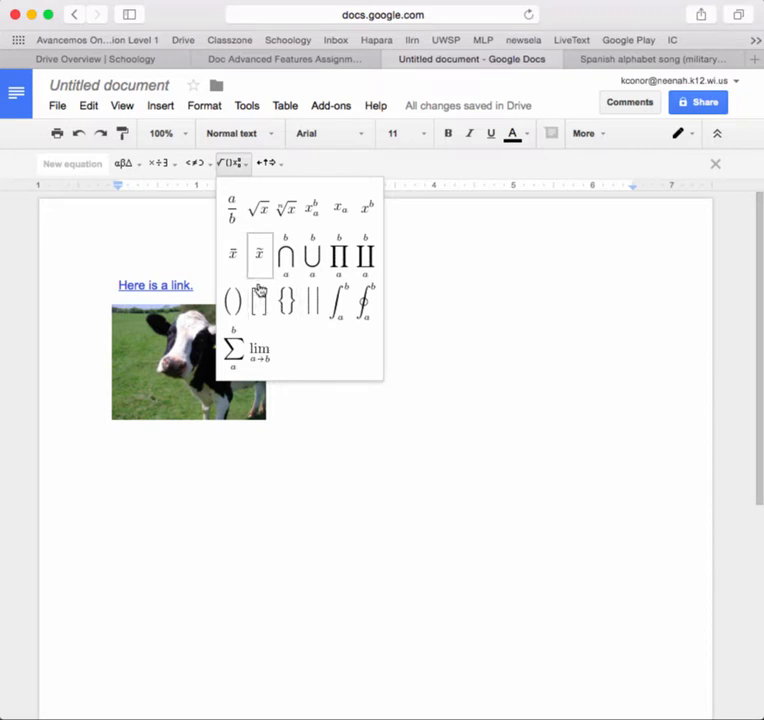
{"action": "left_click", "coordinate": [231, 216]}
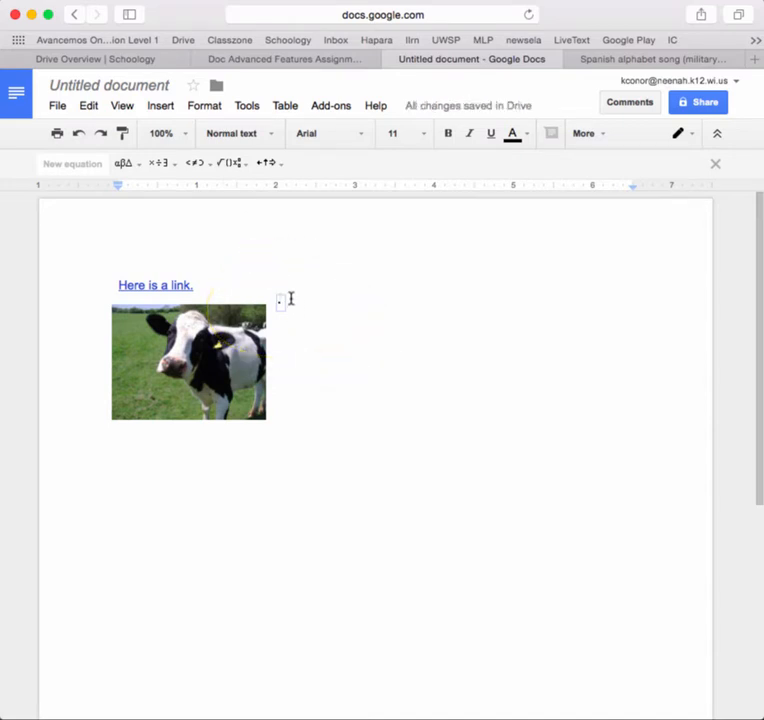
{"action": "type", "text": "13"}
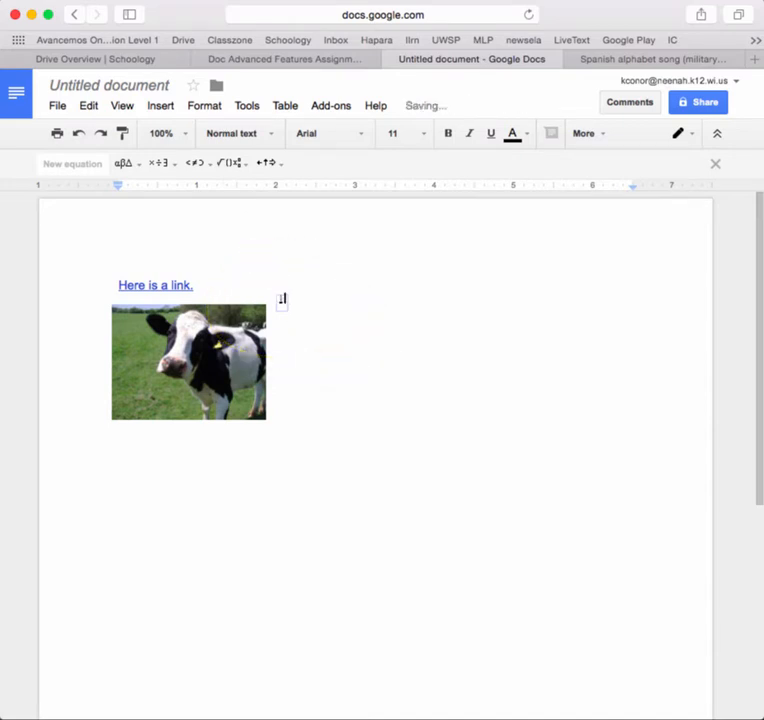
{"action": "key", "text": "Return"}
{"action": "type", "text": "15"}
{"action": "left_click", "coordinate": [333, 349]}
{"action": "left_click", "coordinate": [333, 349]}
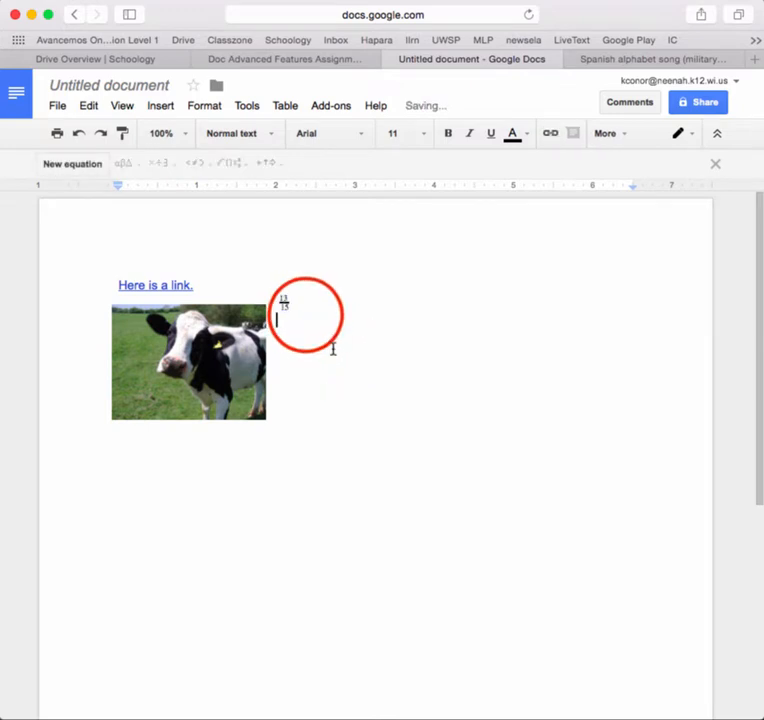
Set the fraction's font size to 14 and move the cursor to the line below the cow picture.
{"action": "left_click", "coordinate": [284, 303]}
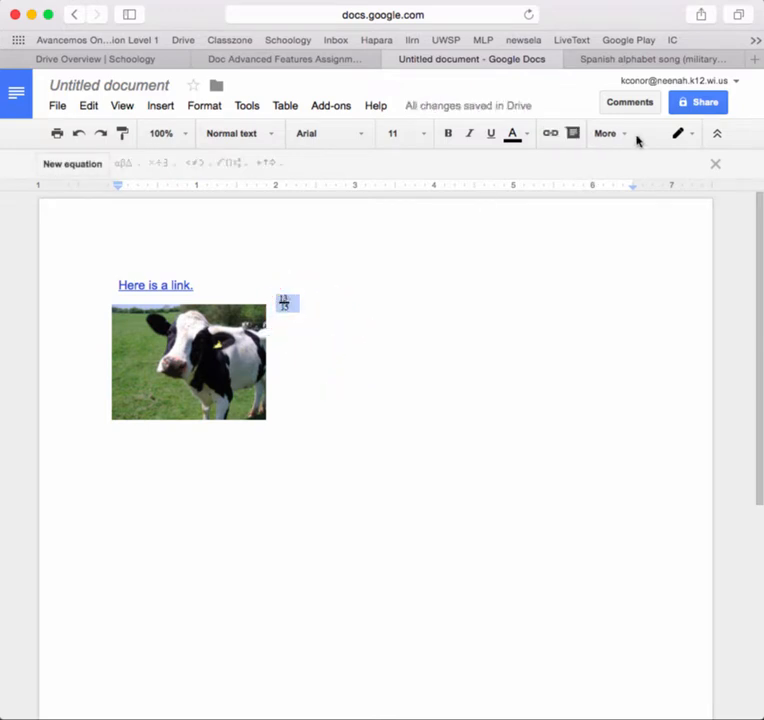
{"action": "left_click", "coordinate": [413, 134]}
{"action": "left_click", "coordinate": [414, 133]}
{"action": "left_click", "coordinate": [414, 273]}
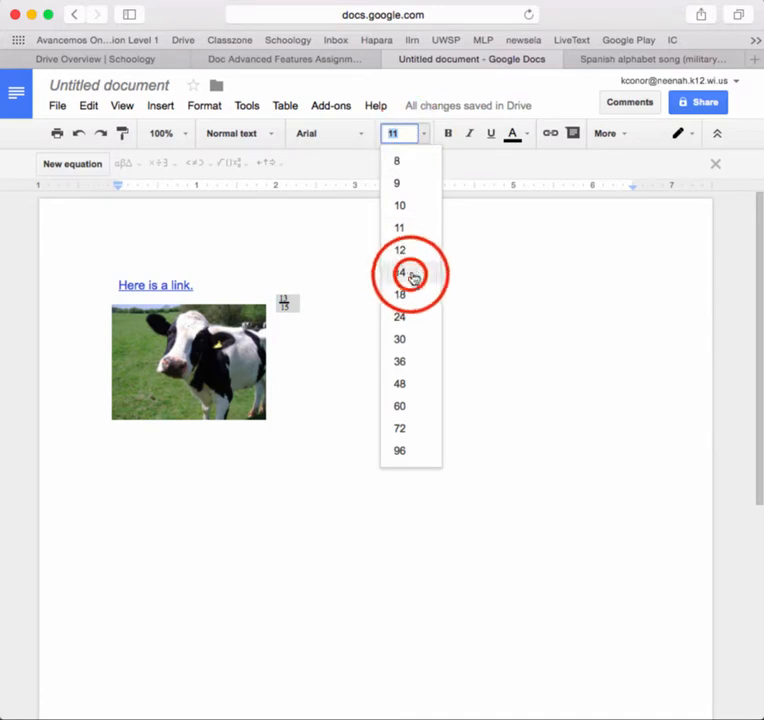
{"action": "left_click", "coordinate": [410, 274]}
{"action": "key", "text": "Down"}
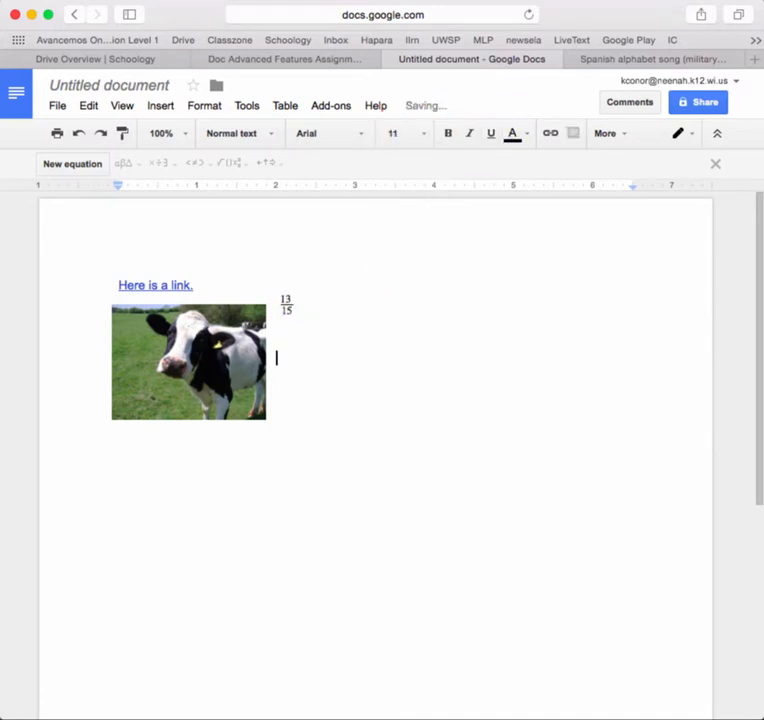
{"action": "key", "text": "Return"}
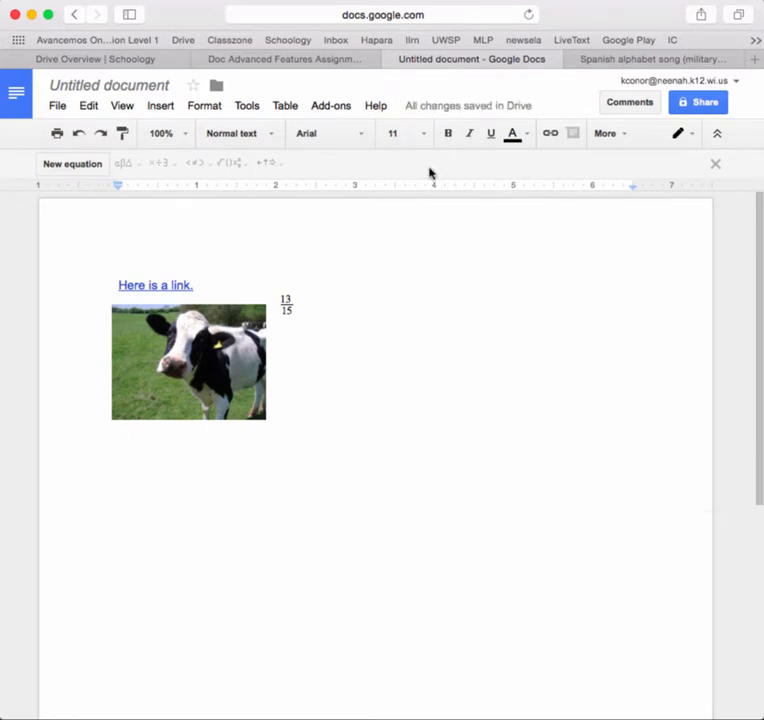
Insert a 2 x 2 table below the cow picture and widen its right column slightly.
{"action": "left_click", "coordinate": [288, 108]}
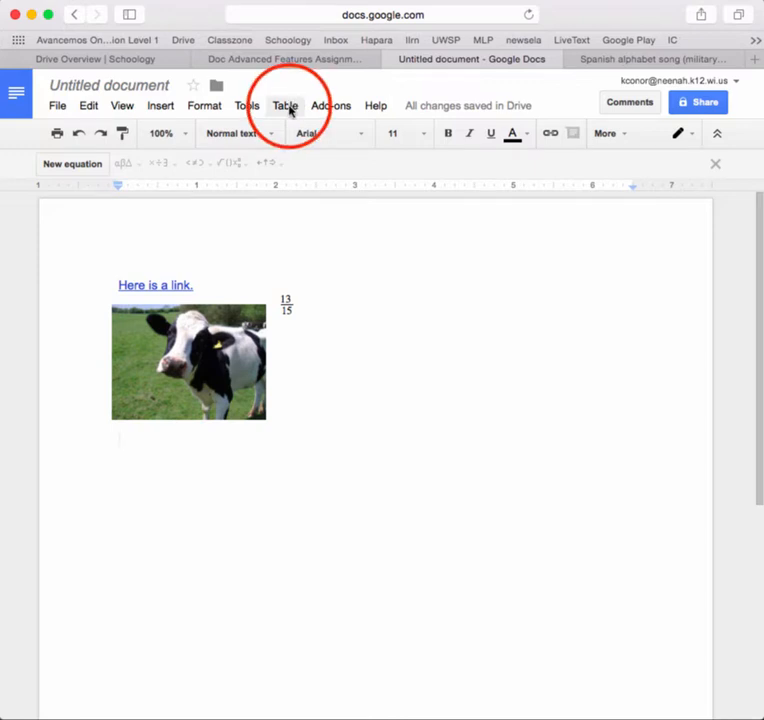
{"action": "mouse_move", "coordinate": [298, 133]}
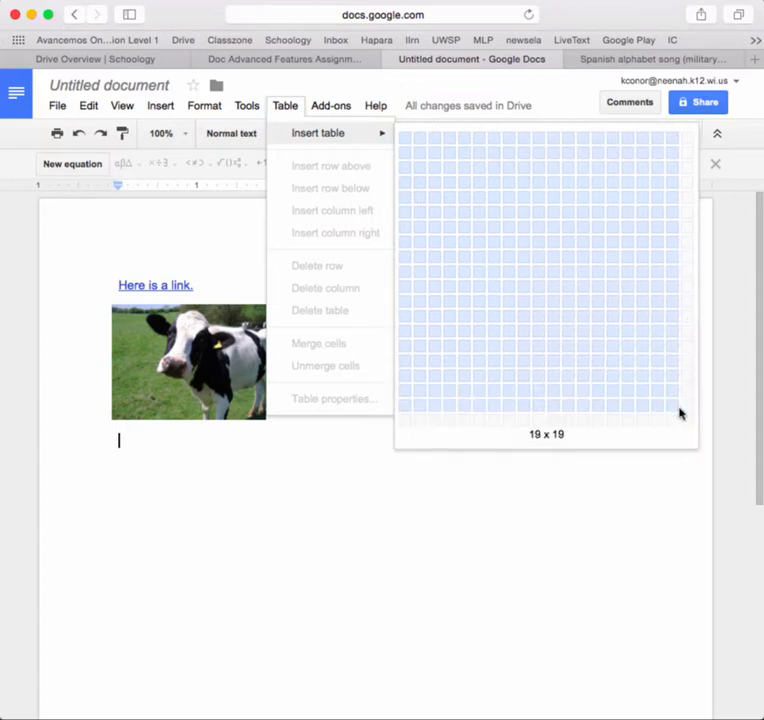
{"action": "left_click", "coordinate": [421, 151]}
{"action": "left_click", "coordinate": [612, 496]}
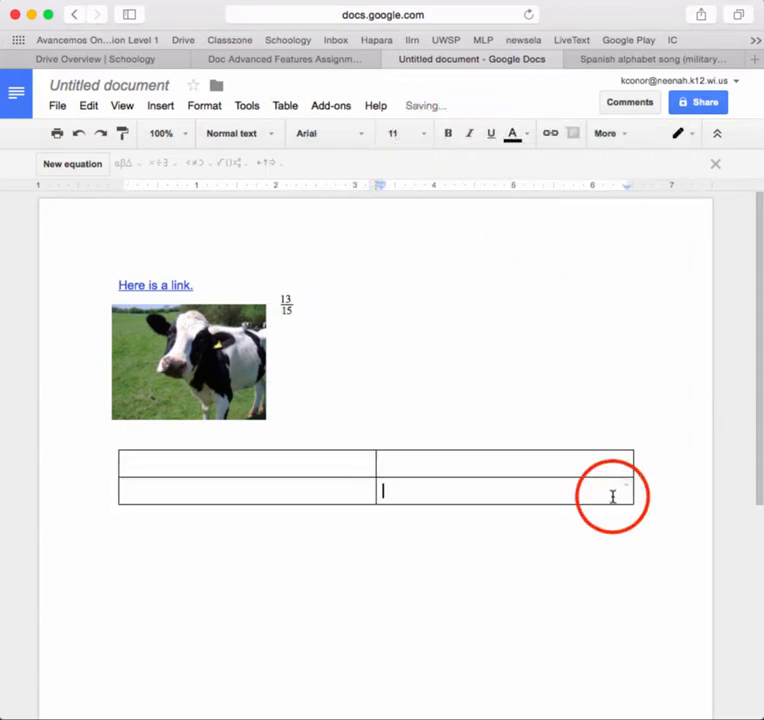
{"action": "left_click", "coordinate": [634, 503]}
{"action": "left_click_drag", "start_coordinate": [633, 503], "coordinate": [640, 573]}
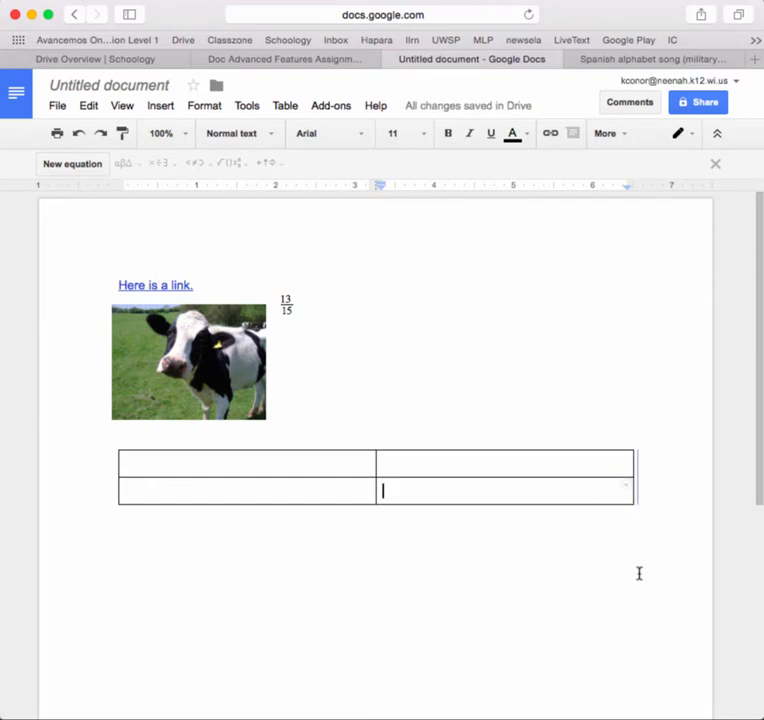
Make both rows of the table considerably taller by moving their lower borders down.
{"action": "left_click", "coordinate": [567, 503]}
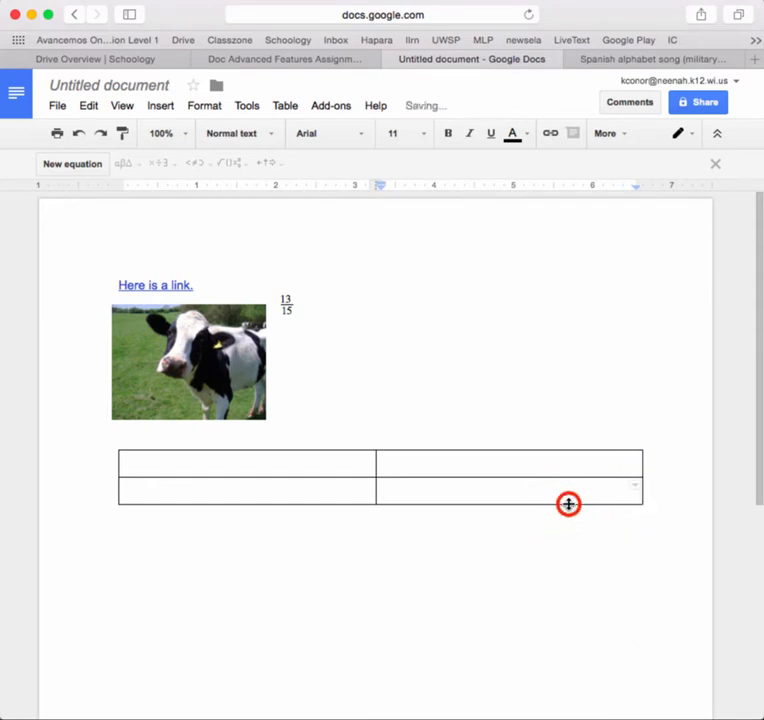
{"action": "left_click_drag", "start_coordinate": [567, 503], "coordinate": [570, 617]}
{"action": "left_click", "coordinate": [525, 477]}
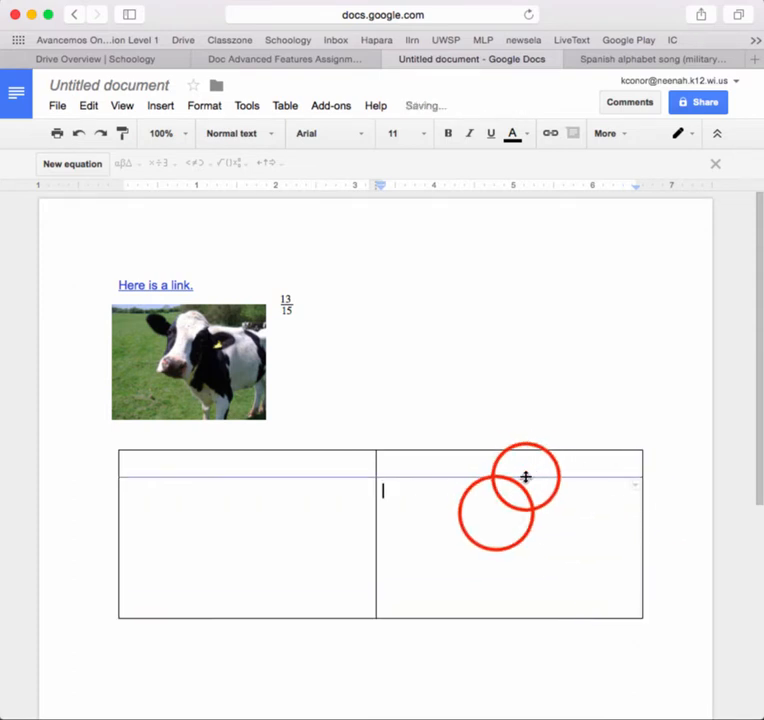
{"action": "left_click_drag", "start_coordinate": [525, 477], "coordinate": [525, 530]}
{"action": "left_click", "coordinate": [496, 512]}
Shrink both table rows to compact heights and place the cursor below the table.
{"action": "scroll", "coordinate": [466, 501], "scroll_direction": "down", "scroll_amount": 3}
{"action": "left_click_drag", "start_coordinate": [466, 501], "coordinate": [466, 327]}
{"action": "left_click", "coordinate": [465, 360]}
{"action": "left_click_drag", "start_coordinate": [470, 372], "coordinate": [467, 310]}
{"action": "left_click", "coordinate": [549, 444]}
{"action": "scroll", "coordinate": [549, 444], "scroll_direction": "up", "scroll_amount": 3}
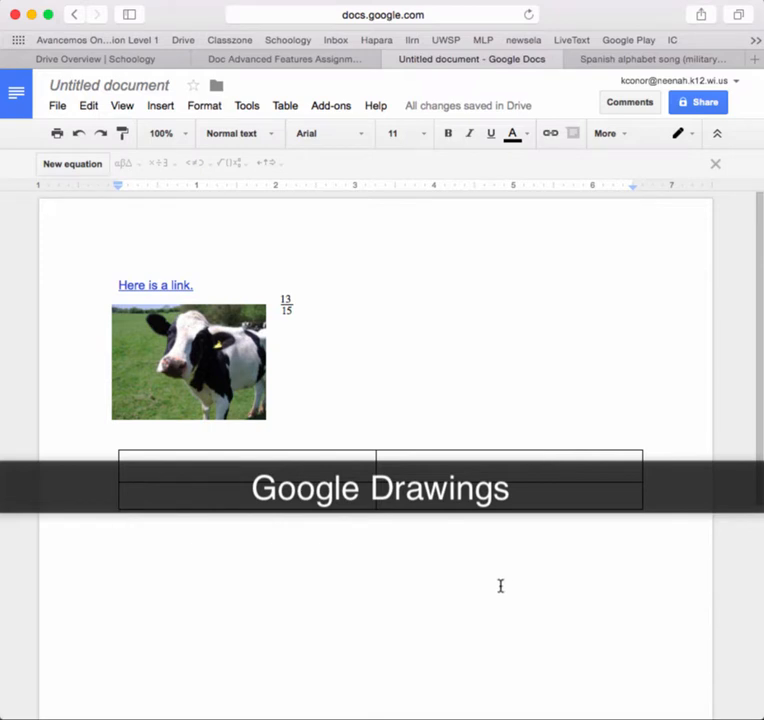
Start a new drawing below the table and draw a large oval in it with a red fill.
{"action": "key", "text": "Return"}
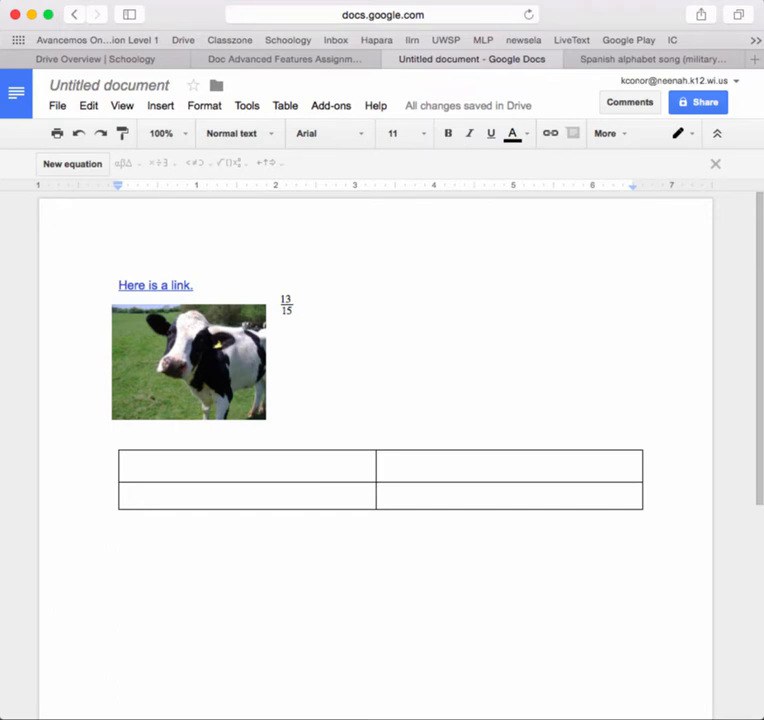
{"action": "left_click", "coordinate": [158, 108]}
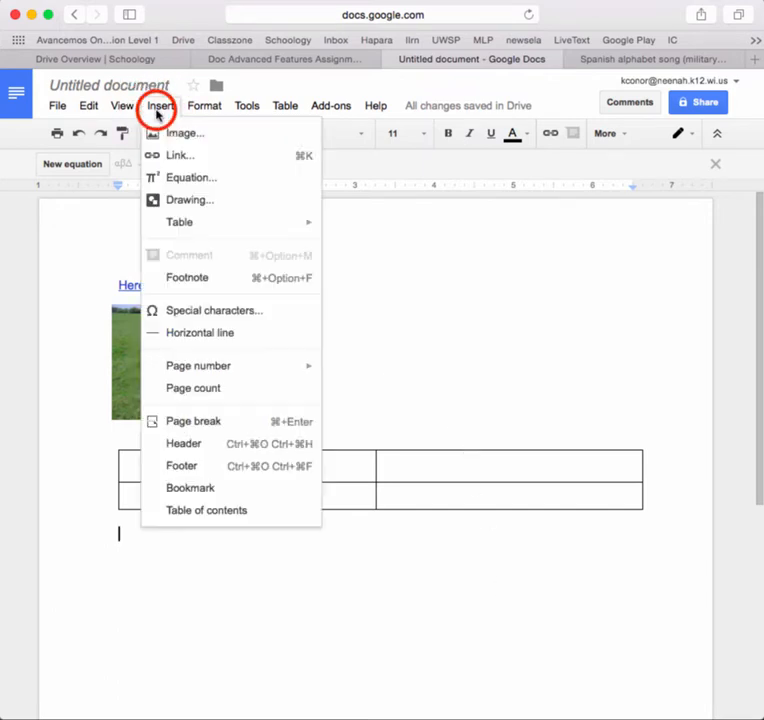
{"action": "left_click", "coordinate": [193, 208]}
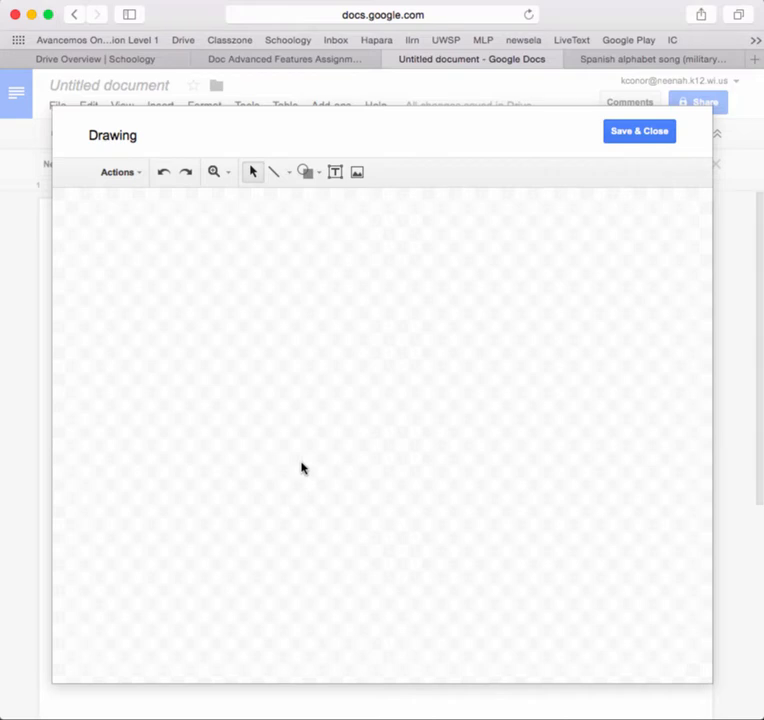
{"action": "left_click", "coordinate": [303, 172]}
{"action": "left_click", "coordinate": [425, 235]}
{"action": "mouse_move", "coordinate": [280, 362]}
{"action": "left_mouse_down"}
{"action": "mouse_move", "coordinate": [600, 529]}
{"action": "mouse_move", "coordinate": [266, 273]}
{"action": "left_mouse_up"}
{"action": "left_click", "coordinate": [386, 172]}
{"action": "left_click", "coordinate": [410, 245]}
Draw a smiling mouth and two eyes freehand on the red oval with the Scribble tool.
{"action": "left_click", "coordinate": [289, 172]}
{"action": "left_click", "coordinate": [338, 333]}
{"action": "left_click_drag", "start_coordinate": [327, 384], "coordinate": [511, 384]}
{"action": "left_click_drag", "start_coordinate": [386, 321], "coordinate": [384, 308]}
{"action": "left_click_drag", "start_coordinate": [452, 313], "coordinate": [459, 312]}
Add a rectangular callout reading "Hi! I am Happy!" above the face, and save the drawing into the document.
{"action": "left_click", "coordinate": [310, 172]}
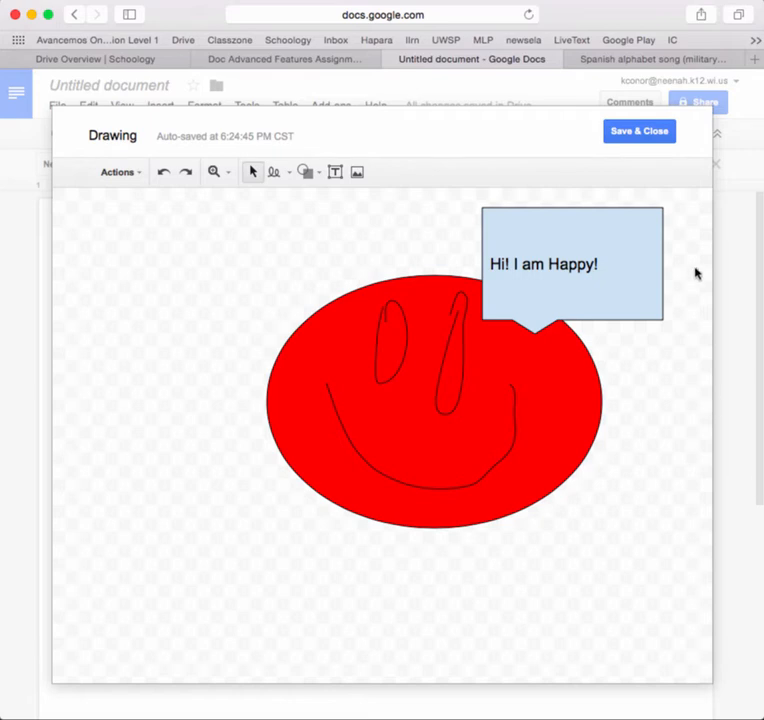
{"action": "left_click", "coordinate": [651, 133]}
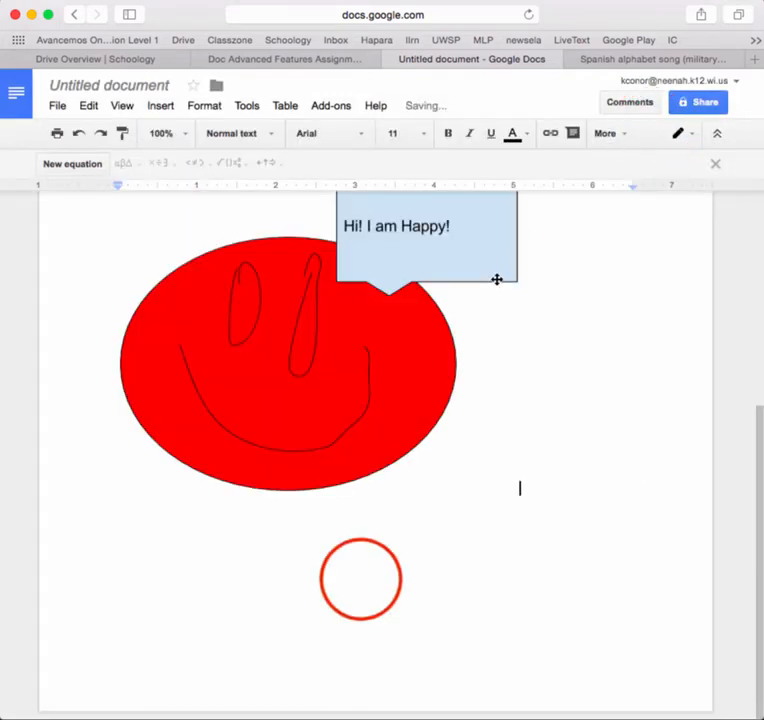
Set the smiley drawing to wrap text and shrink it proportionally to about 2.3 inches wide.
{"action": "scroll", "coordinate": [496, 279], "scroll_direction": "up", "scroll_amount": 3}
{"action": "left_click", "coordinate": [361, 580]}
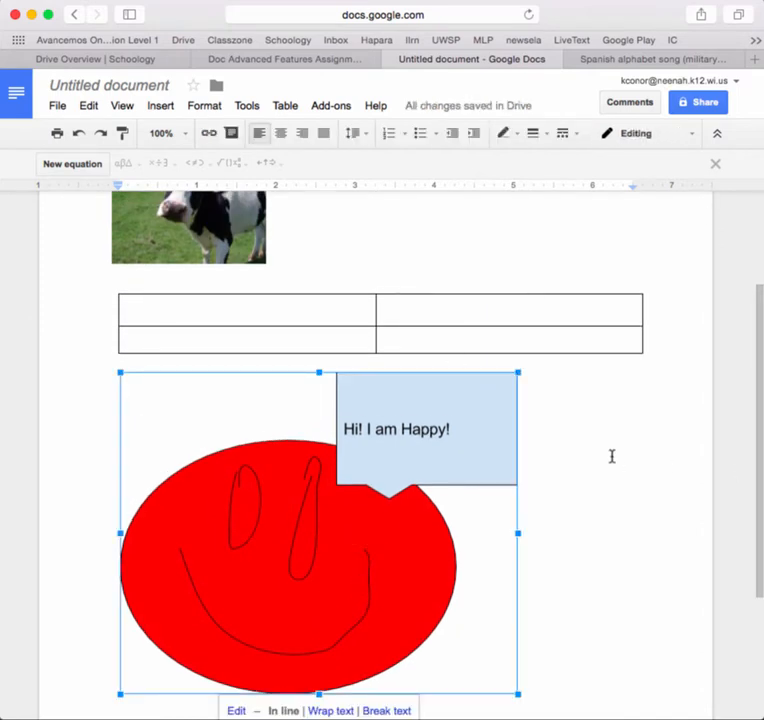
{"action": "scroll", "coordinate": [595, 457], "scroll_direction": "down", "scroll_amount": 3}
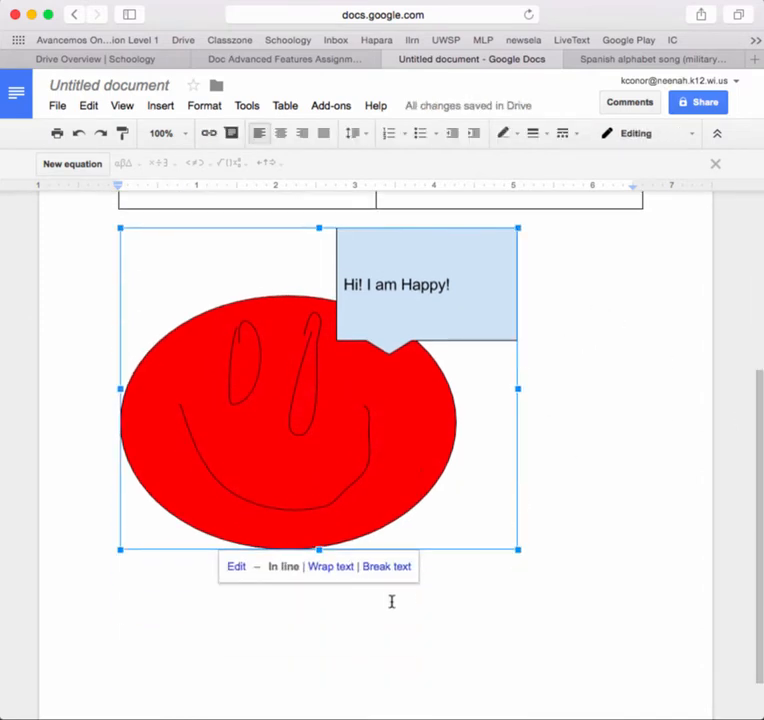
{"action": "left_click", "coordinate": [331, 566]}
{"action": "mouse_move", "coordinate": [328, 470]}
{"action": "left_mouse_down"}
{"action": "mouse_move", "coordinate": [572, 471]}
{"action": "mouse_move", "coordinate": [325, 472]}
{"action": "left_mouse_up"}
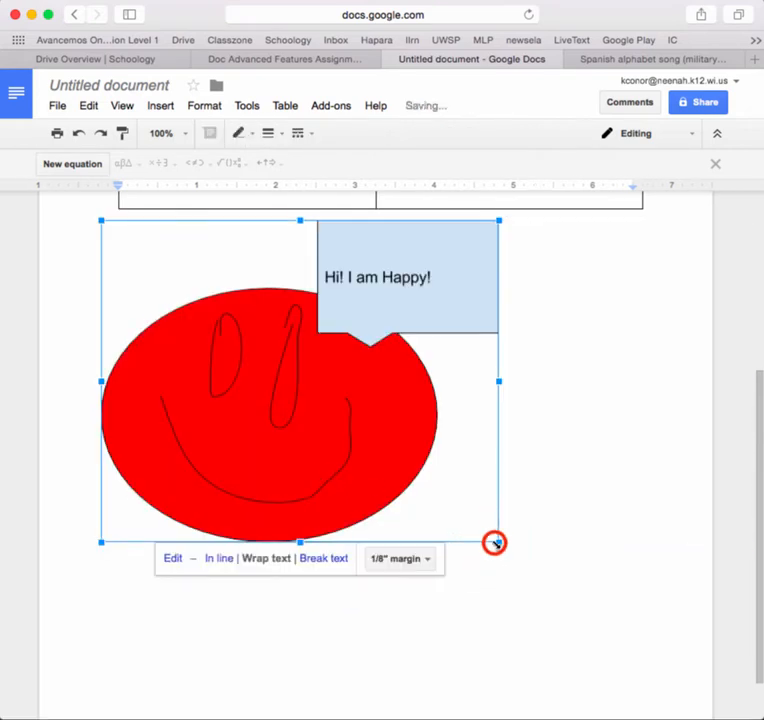
{"action": "left_click_drag", "start_coordinate": [494, 542], "coordinate": [276, 353]}
{"action": "left_click", "coordinate": [387, 321]}
{"action": "scroll", "coordinate": [173, 442], "scroll_direction": "up", "scroll_amount": 3}
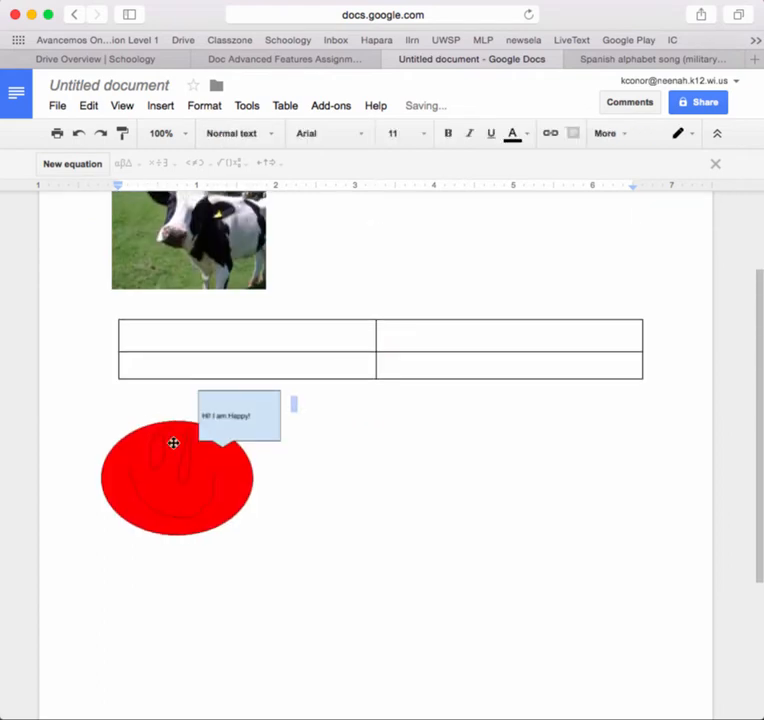
Check the document's word count and close the count window.
{"action": "scroll", "coordinate": [162, 449], "scroll_direction": "up", "scroll_amount": 3}
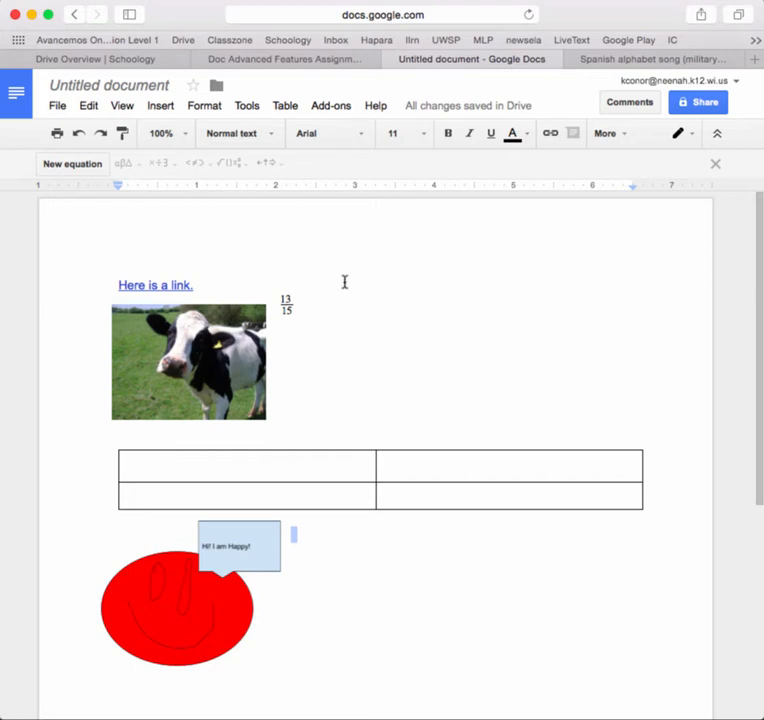
{"action": "left_click", "coordinate": [160, 105]}
{"action": "mouse_move", "coordinate": [250, 108]}
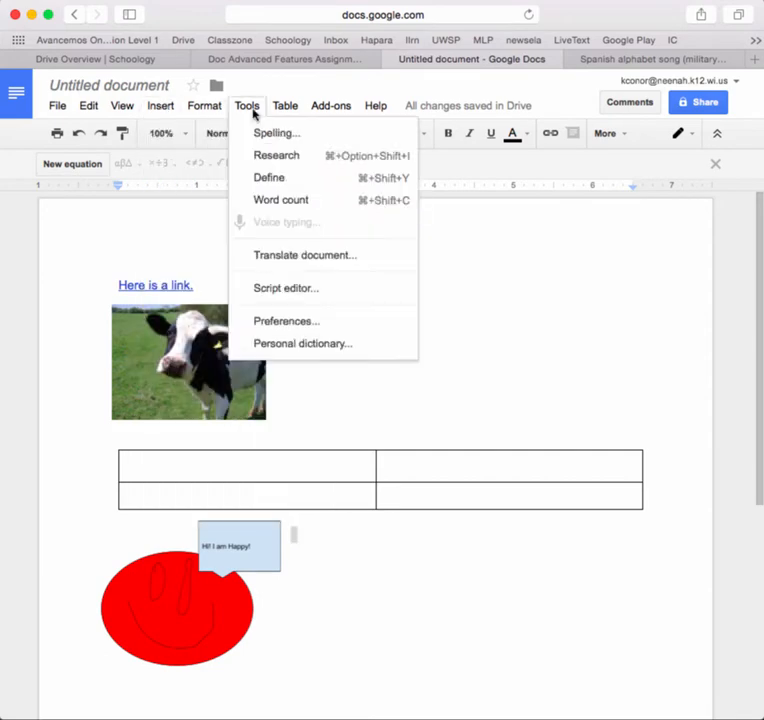
{"action": "left_click", "coordinate": [278, 202]}
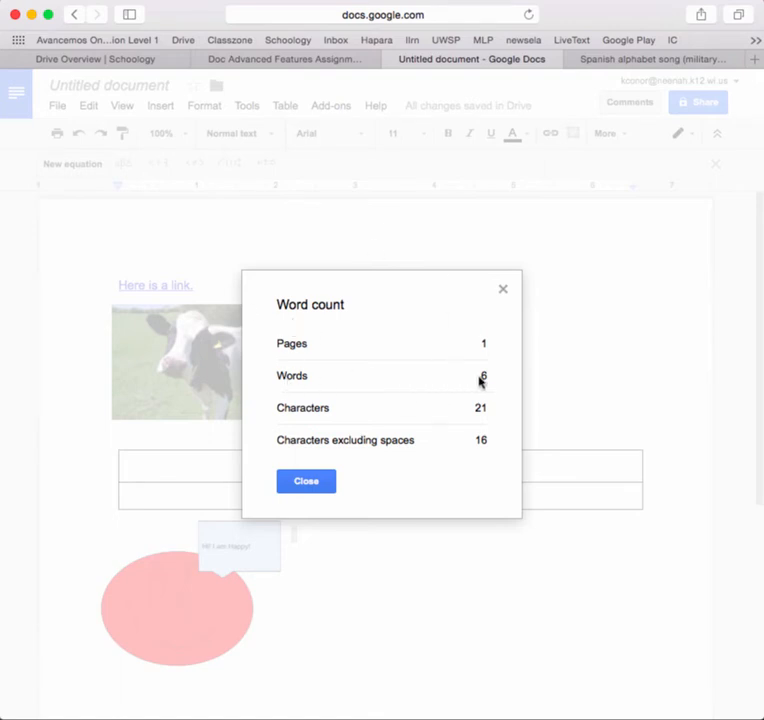
{"action": "left_click", "coordinate": [307, 482]}
{"action": "left_click", "coordinate": [580, 607]}
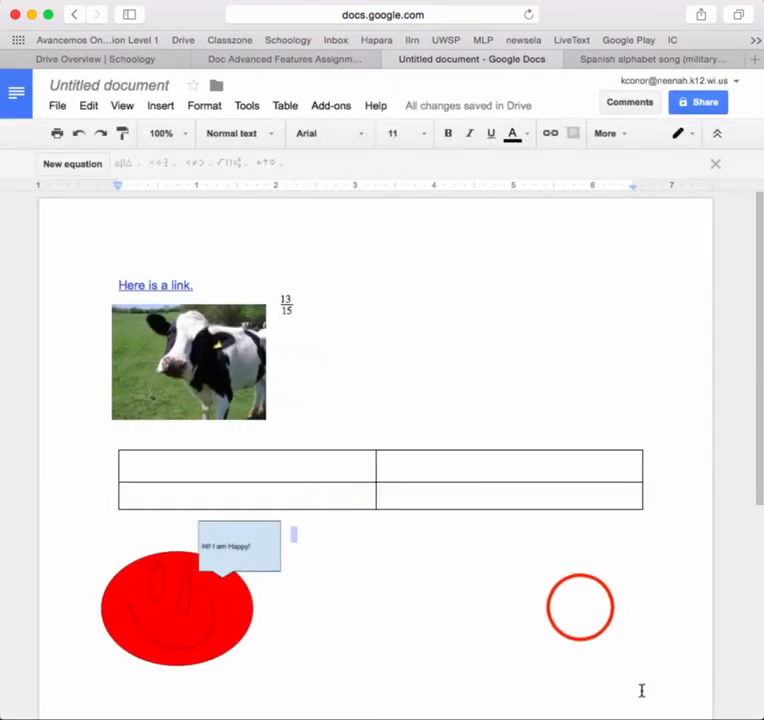
Add the deliberately misspelled word "telefonew" on the line below the smiley drawing.
{"action": "left_click", "coordinate": [580, 607]}
{"action": "scroll", "coordinate": [580, 607], "scroll_direction": "down", "scroll_amount": 2}
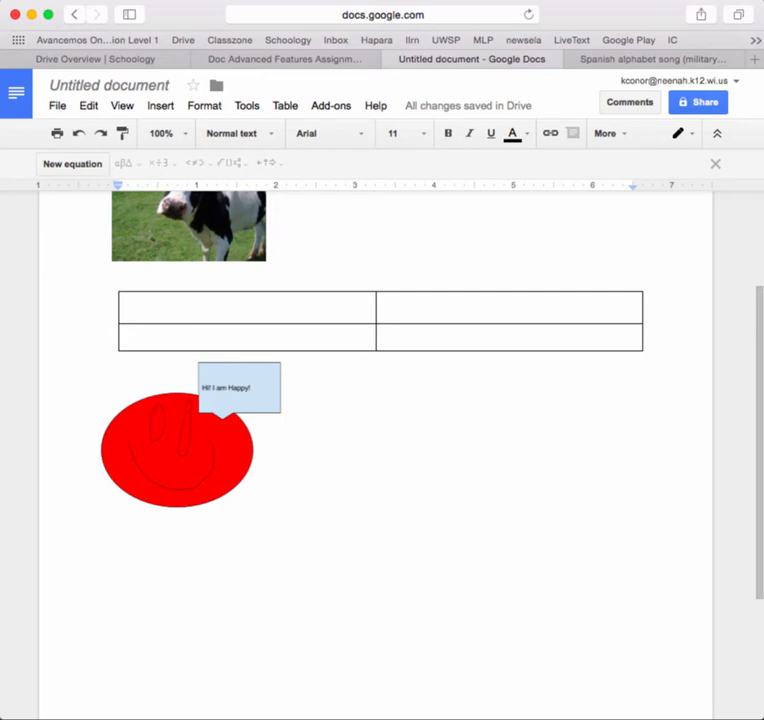
{"action": "type", "text": "telefonew"}
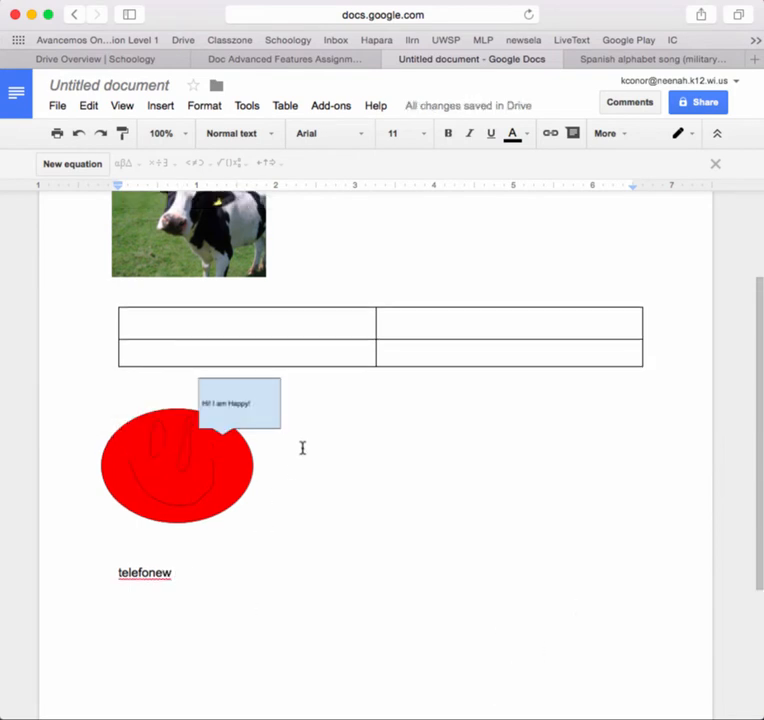
Correct the misspelled word "telefonew" to the suggested spelling "telephone".
{"action": "right_click", "coordinate": [143, 572]}
{"action": "left_click", "coordinate": [176, 656]}
{"action": "left_click", "coordinate": [139, 571]}
{"action": "left_click", "coordinate": [138, 572], "text": "ctrl"}
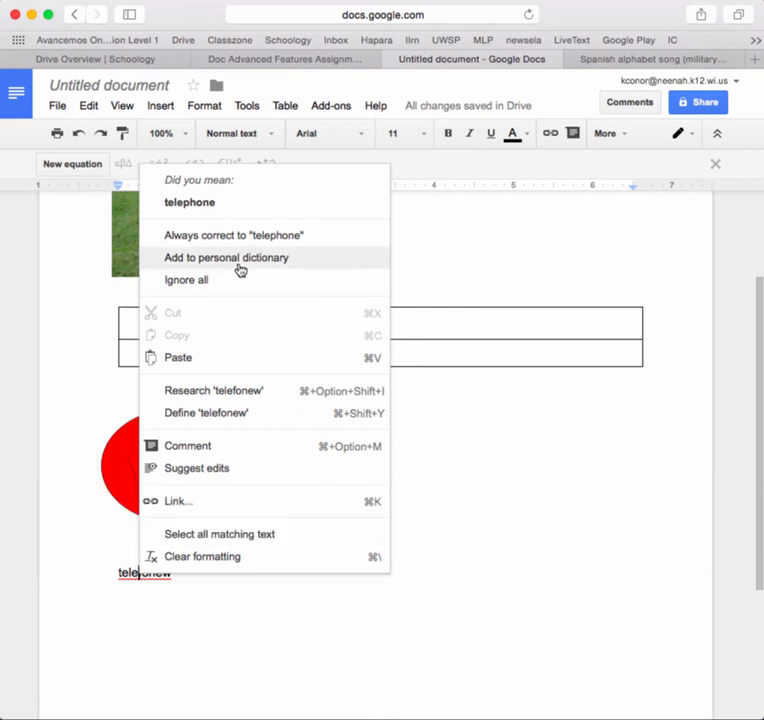
{"action": "left_click", "coordinate": [241, 203]}
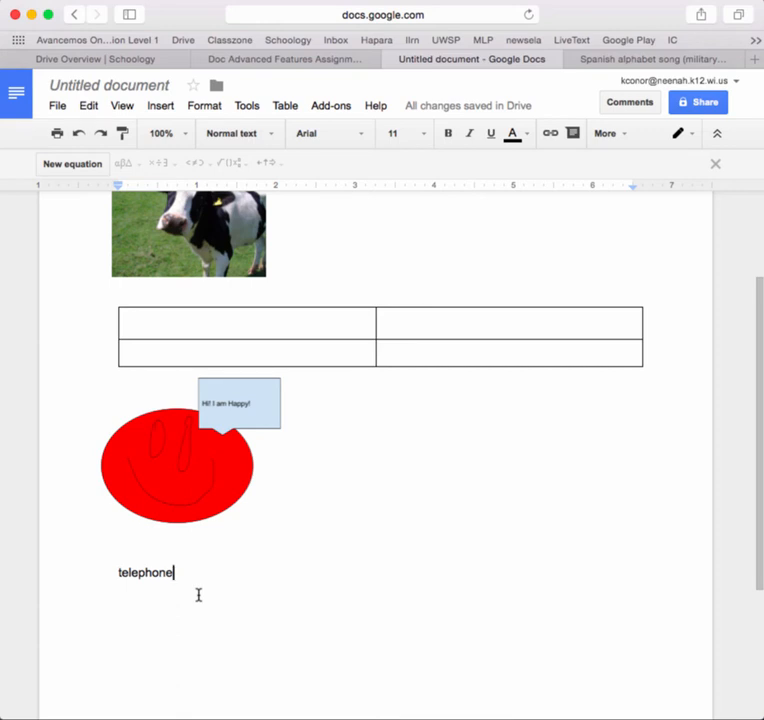
Look up the dictionary definition of the word "telephone" below the drawing.
{"action": "left_click", "coordinate": [139, 571]}
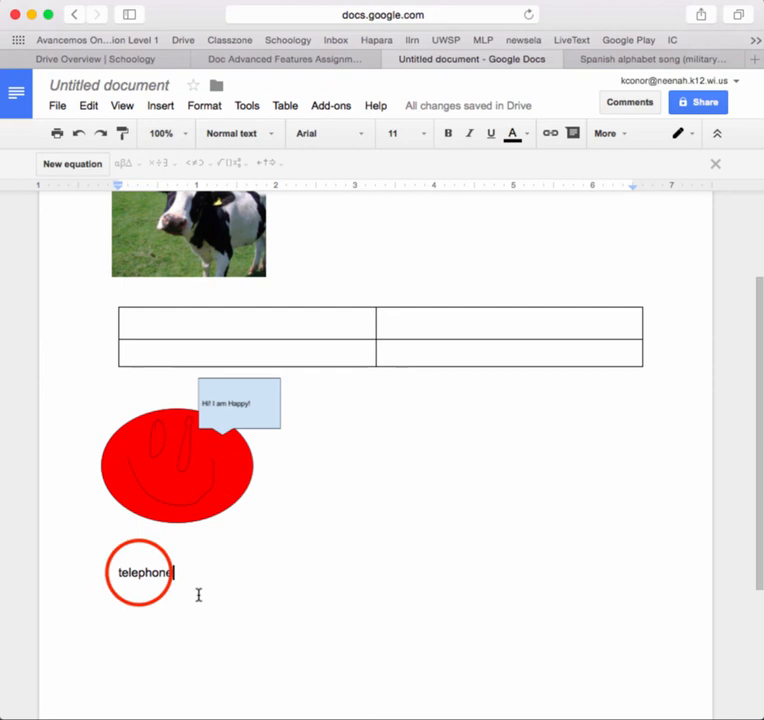
{"action": "right_click", "coordinate": [139, 572]}
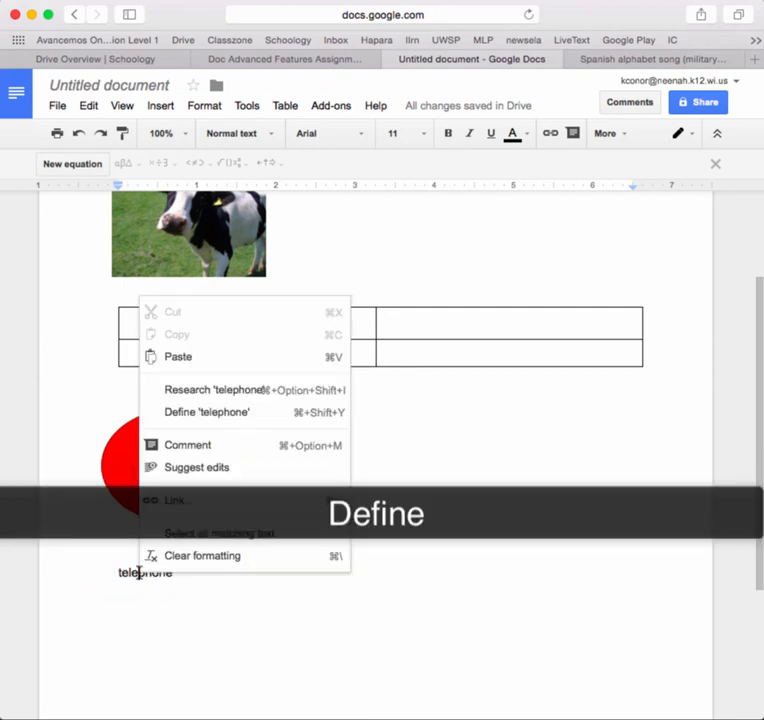
{"action": "left_click", "coordinate": [237, 419]}
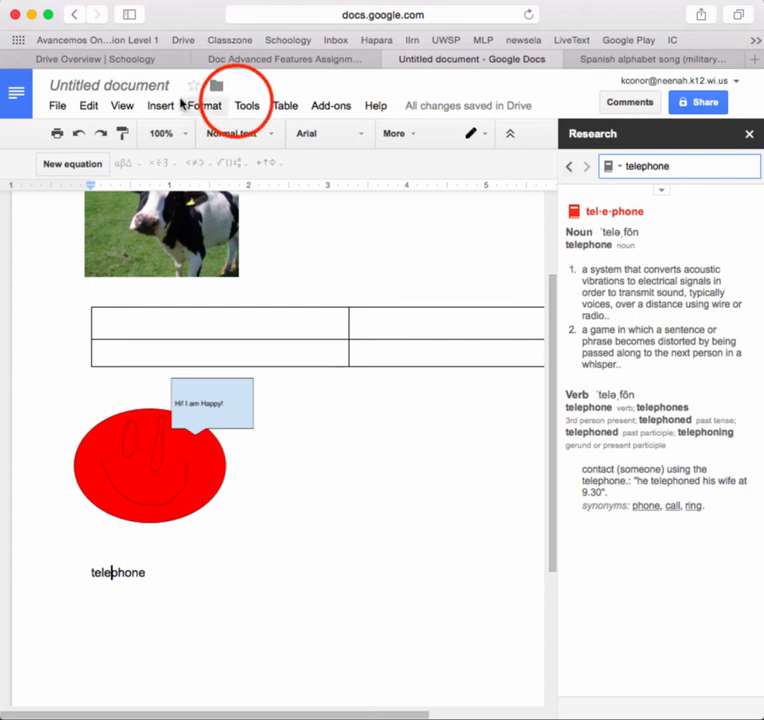
{"action": "left_click", "coordinate": [242, 106]}
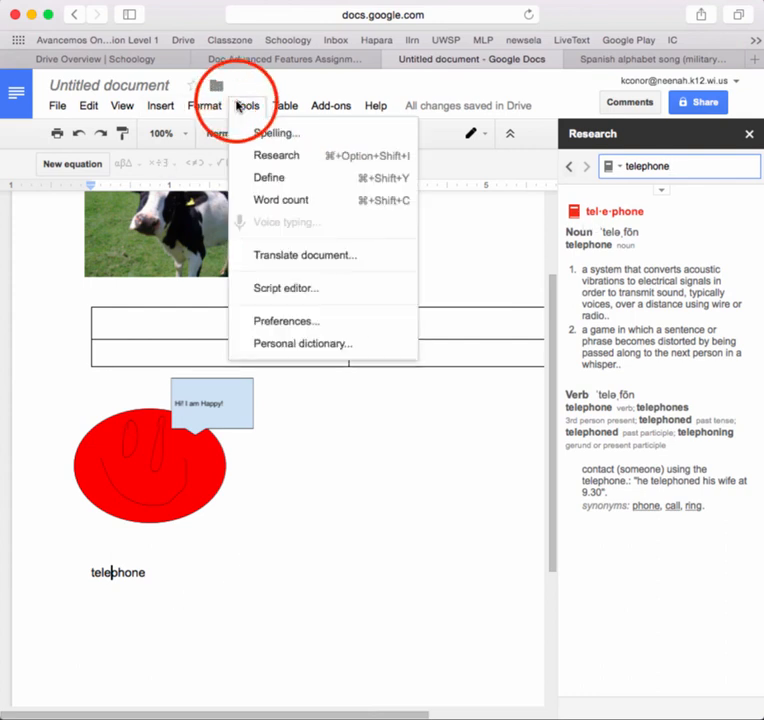
{"action": "left_click", "coordinate": [268, 185]}
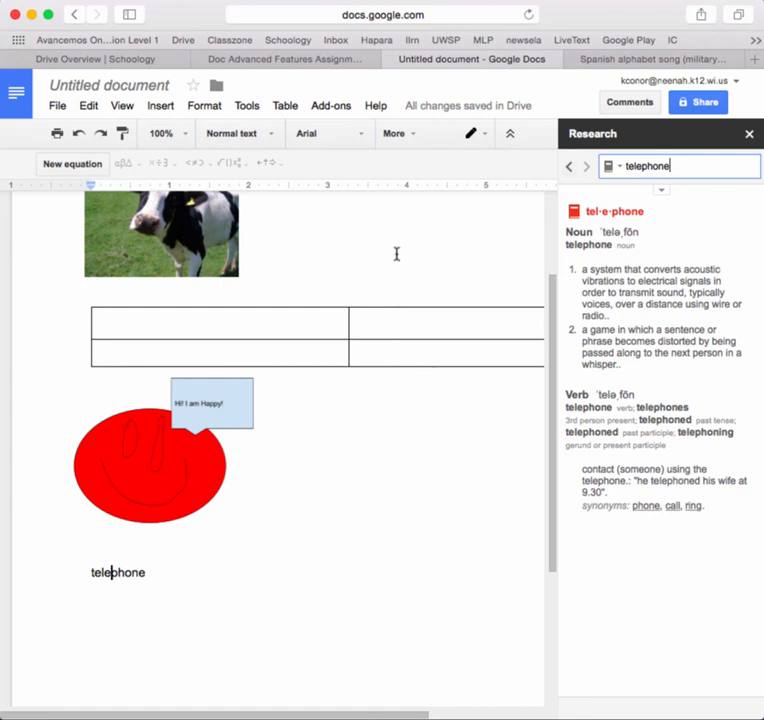
{"action": "scroll", "coordinate": [396, 254], "scroll_direction": "up", "scroll_amount": 1}
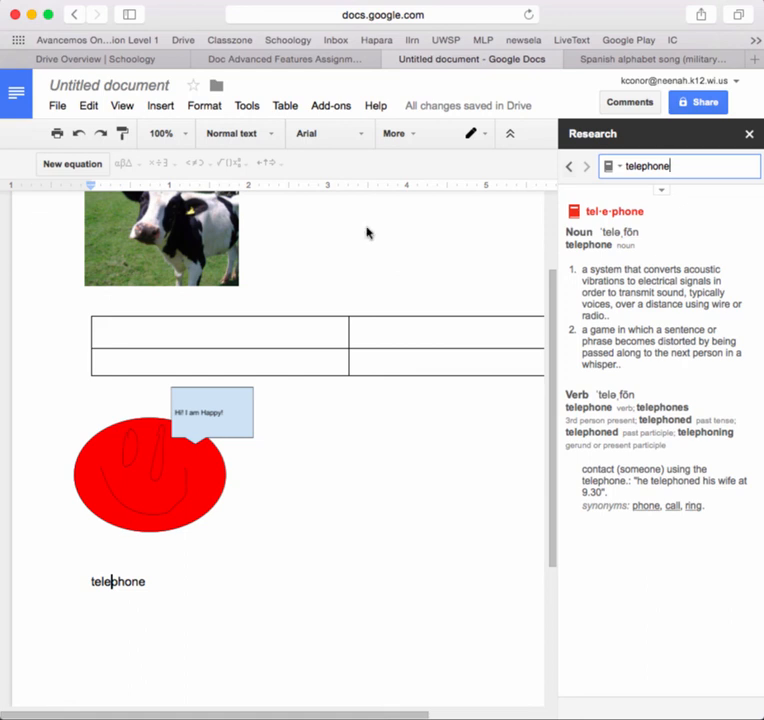
Start sharing the document, save it under the name "Here is a link", and turn on its shareable link.
{"action": "left_click", "coordinate": [697, 104]}
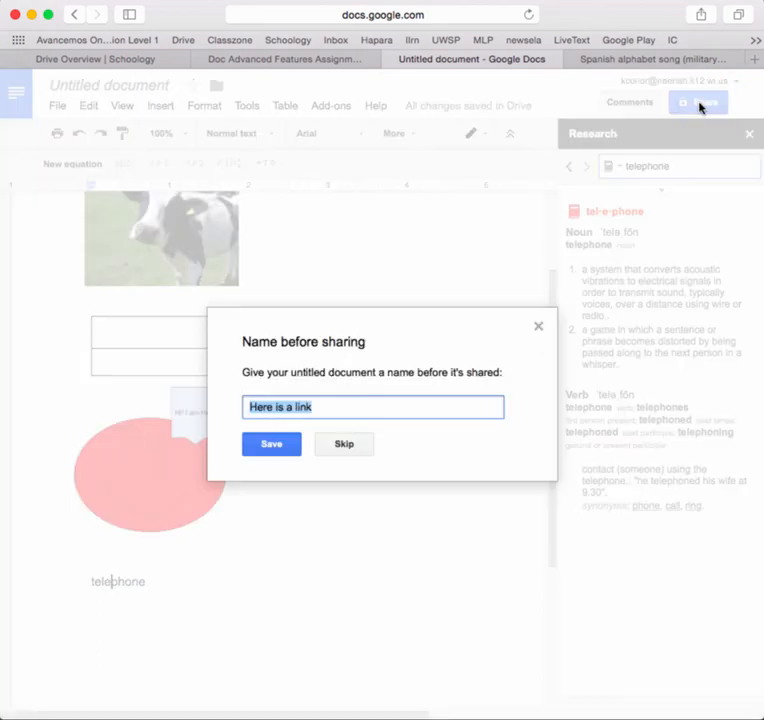
{"action": "left_click", "coordinate": [271, 443]}
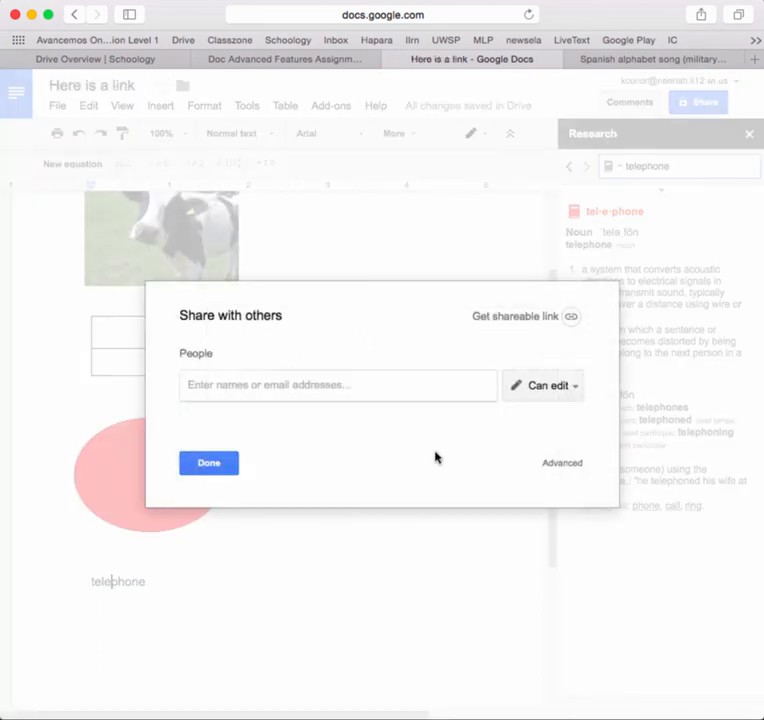
{"action": "left_click", "coordinate": [535, 337]}
{"action": "left_click", "coordinate": [513, 323]}
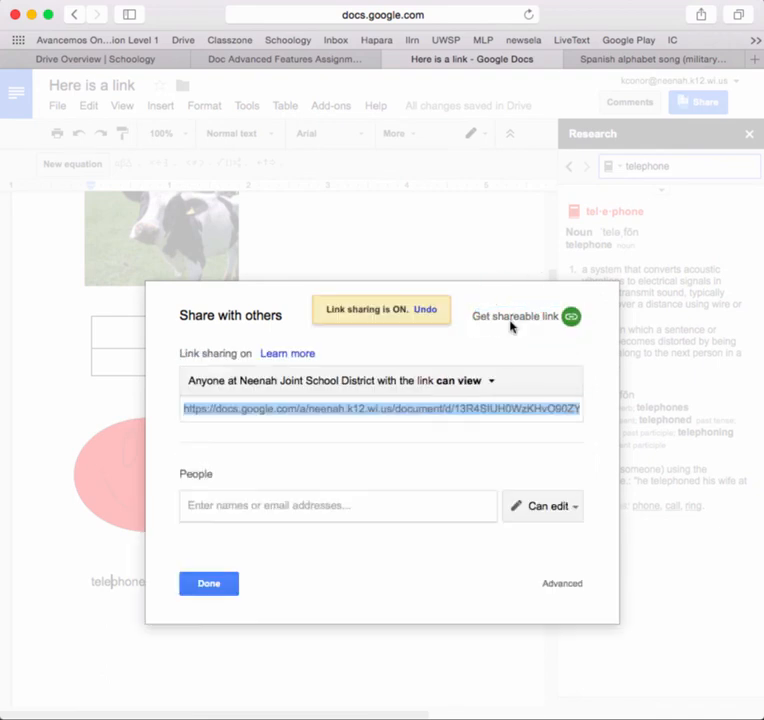
Allow anyone at Neenah Joint School District with the link to comment, select the shareable link, and finish sharing.
{"action": "left_click", "coordinate": [470, 380]}
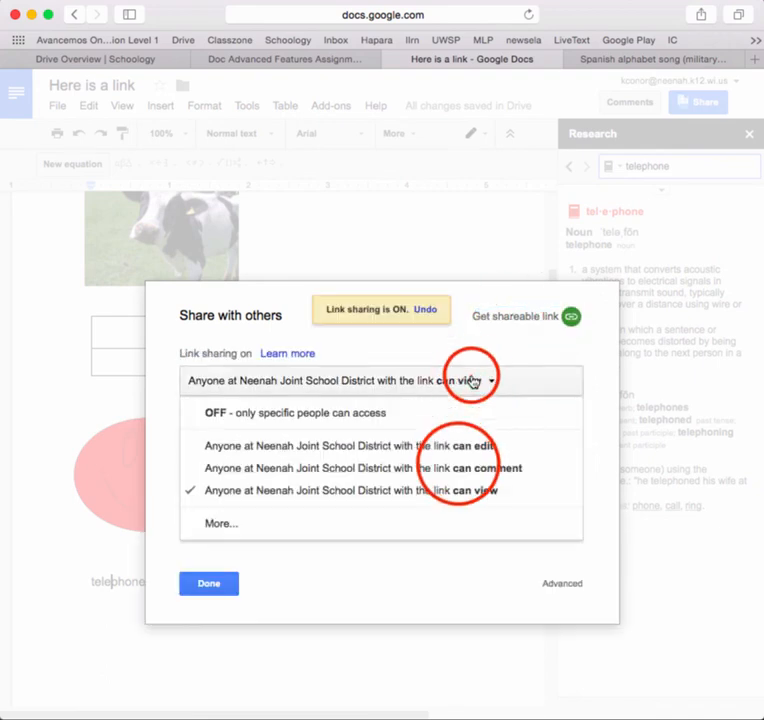
{"action": "left_click", "coordinate": [460, 467]}
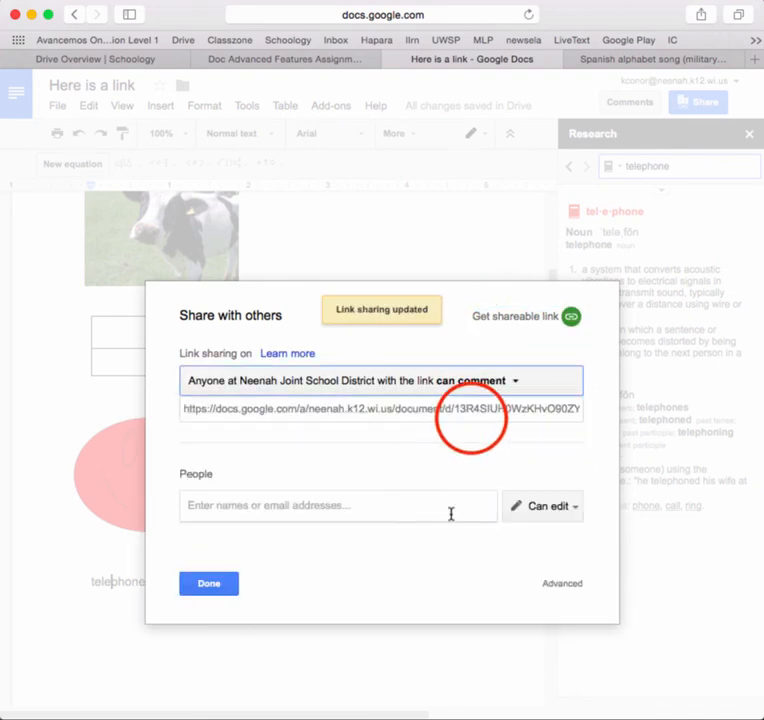
{"action": "left_click", "coordinate": [474, 410]}
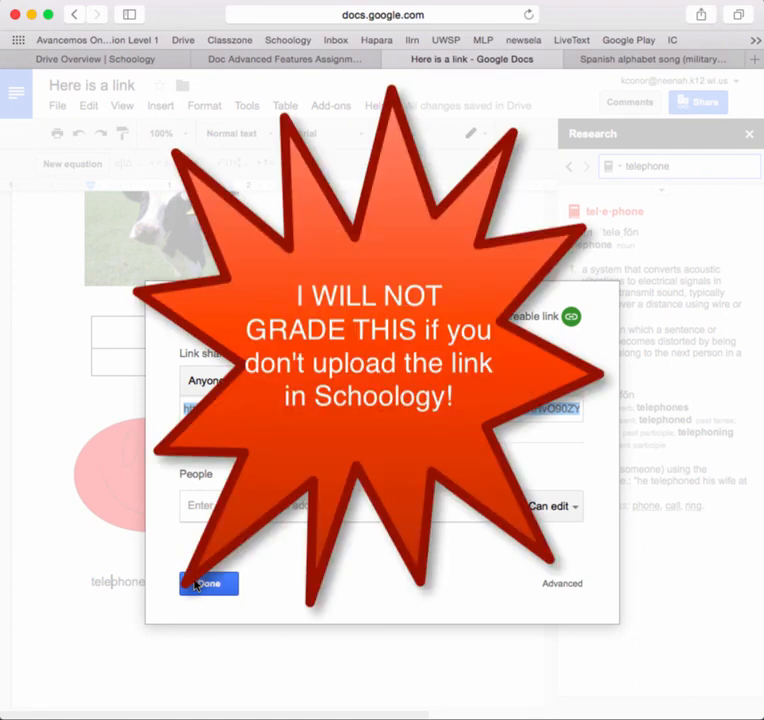
{"action": "left_click", "coordinate": [276, 500]}
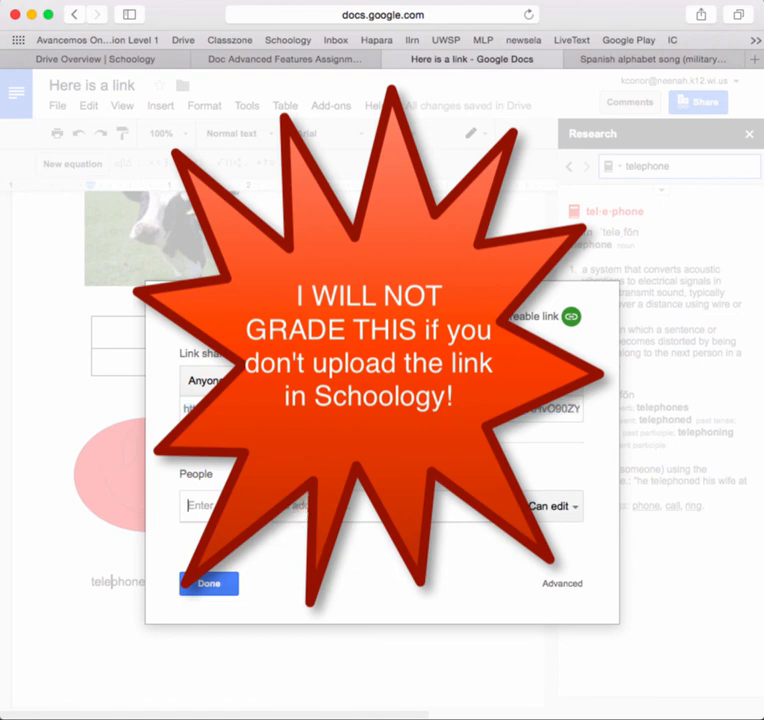
{"action": "left_click", "coordinate": [207, 586]}
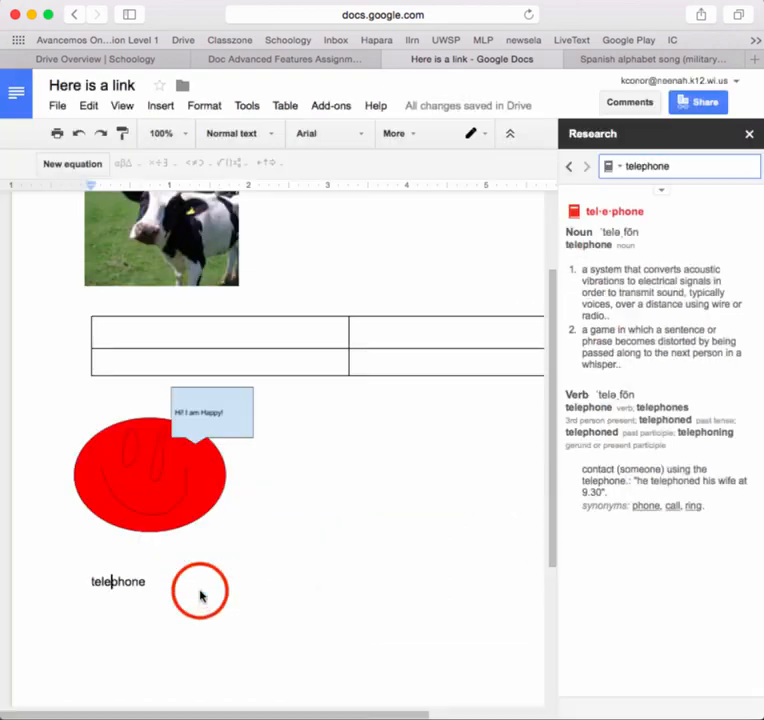